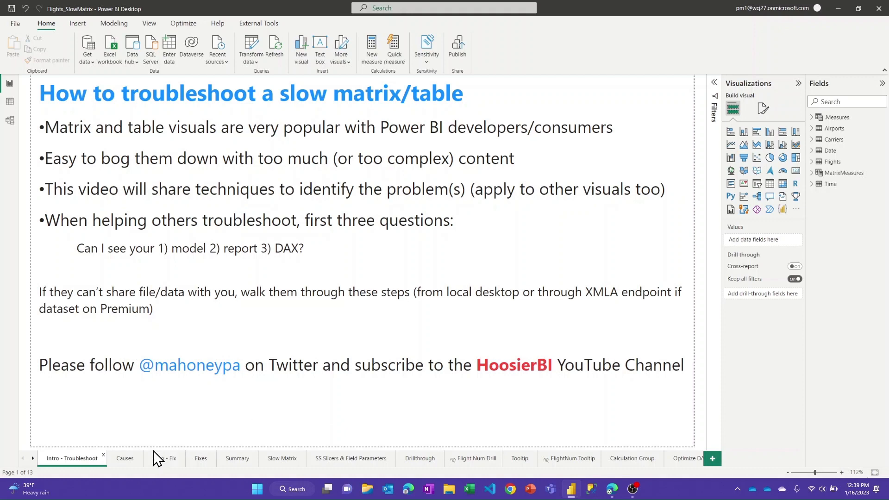
- Review the Causes and Summary pages and the relationships in the model diagram, and return to the report
click(119, 456)
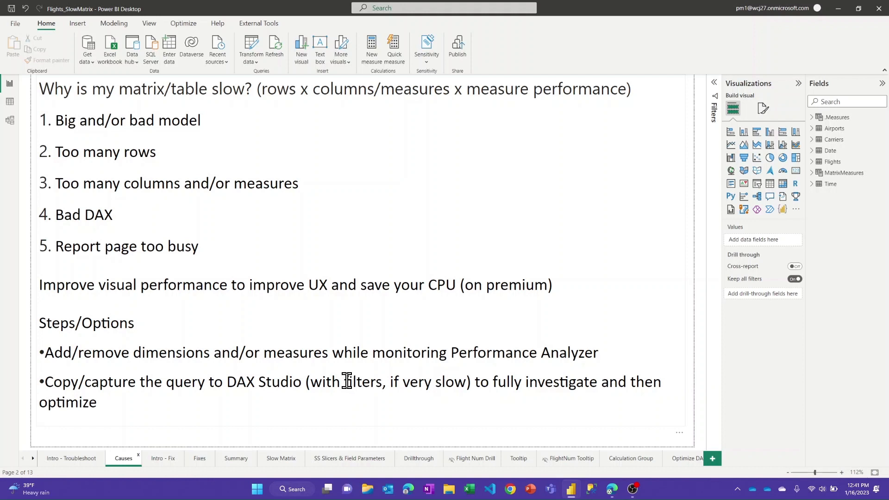
click(232, 457)
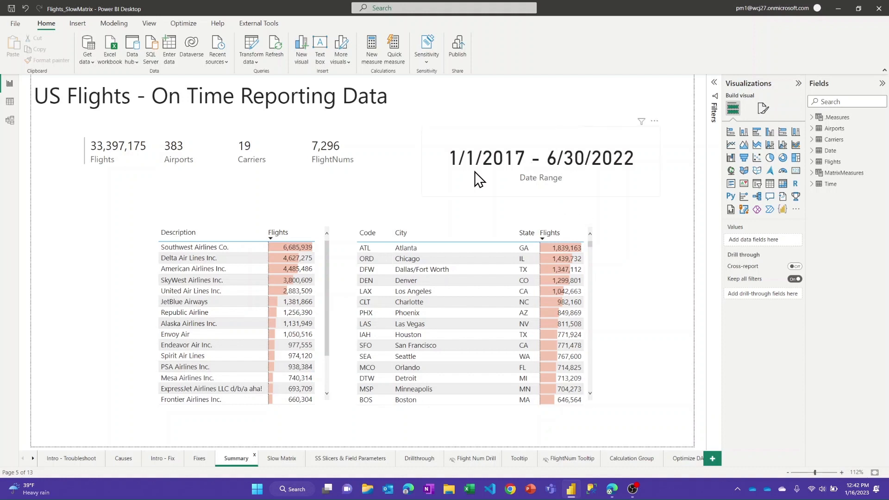
click(9, 120)
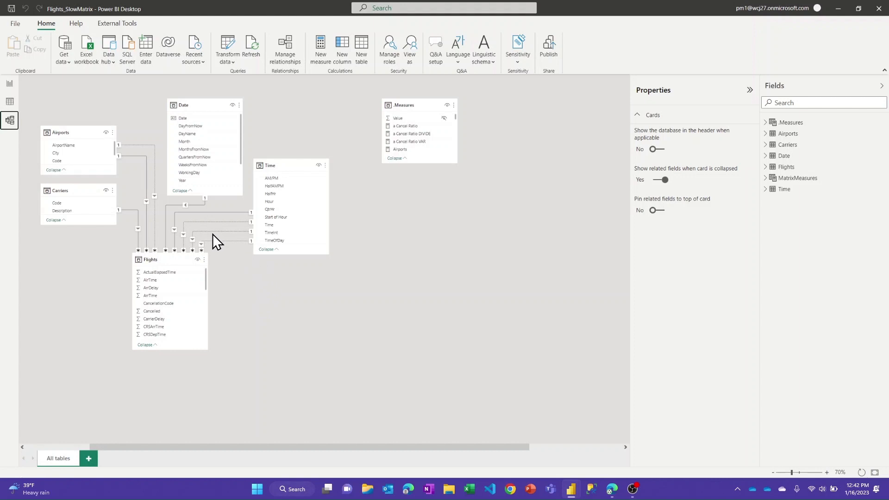
click(10, 84)
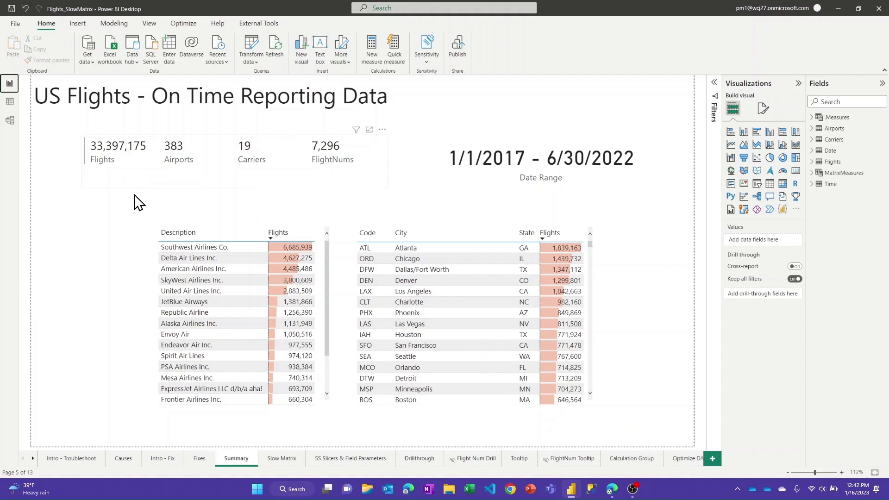
- On the Slow Matrix page, start a Performance analyzer recording and refresh only the matrix visual
click(282, 457)
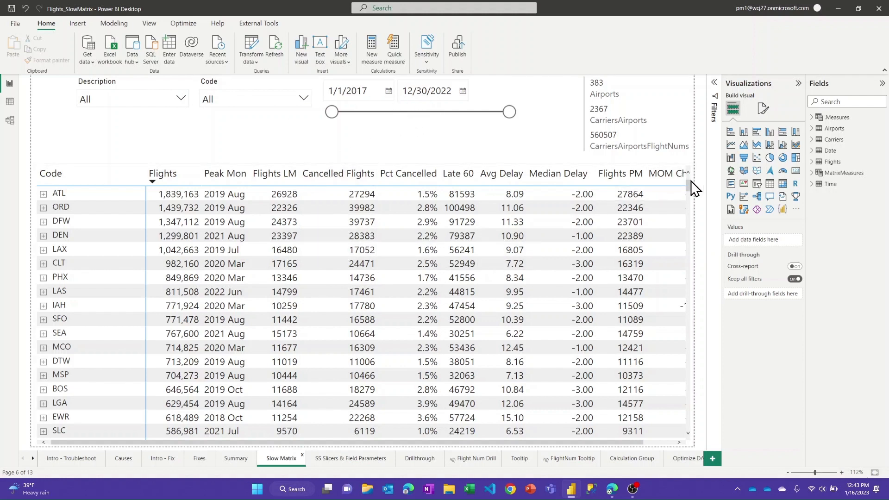
click(680, 192)
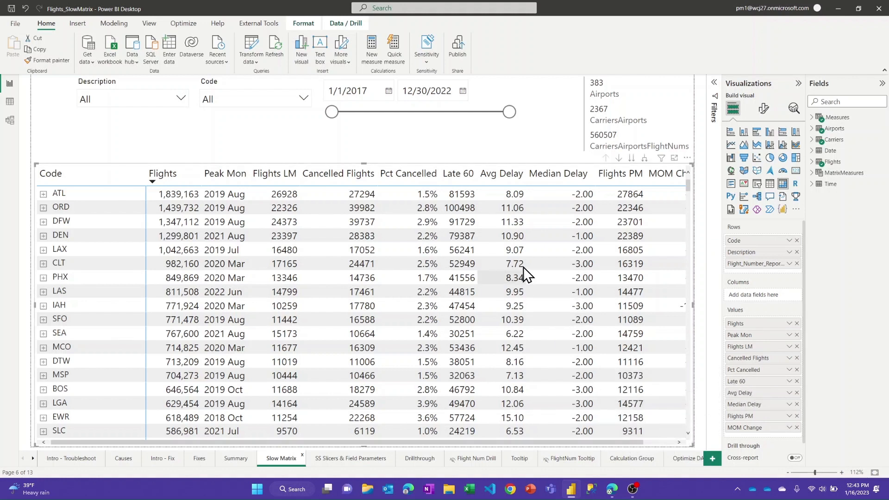
click(149, 23)
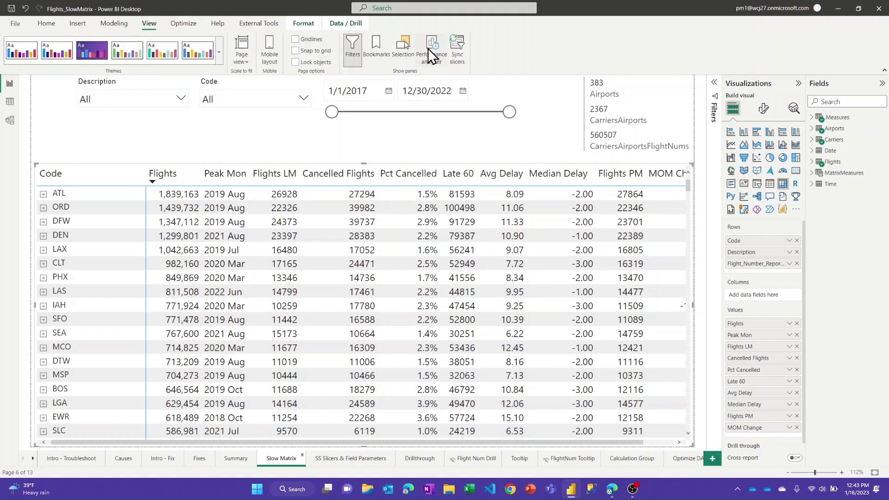
click(431, 48)
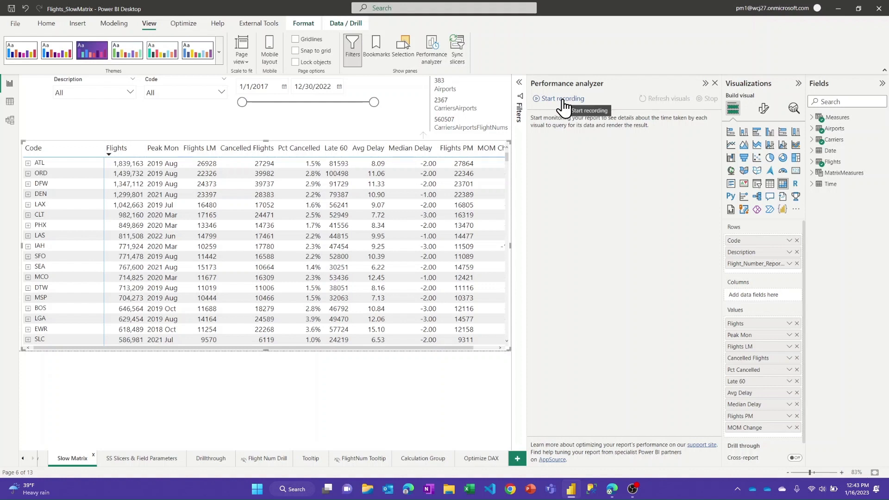
click(563, 102)
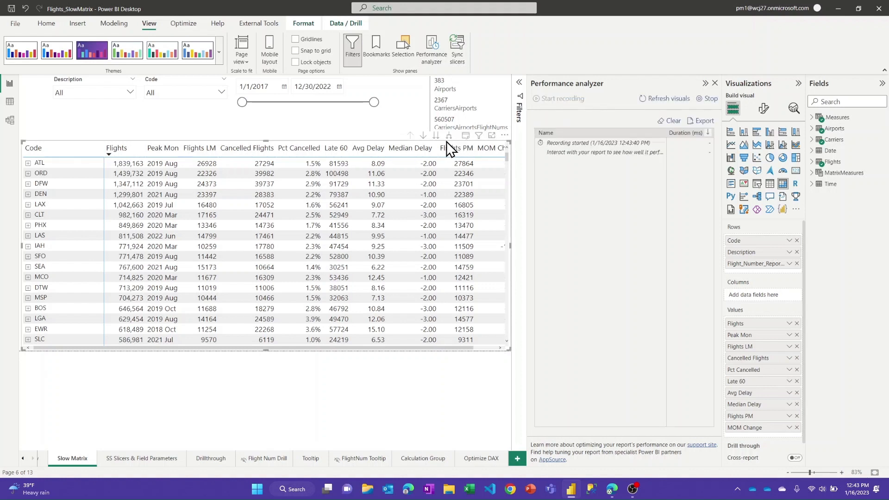
click(457, 148)
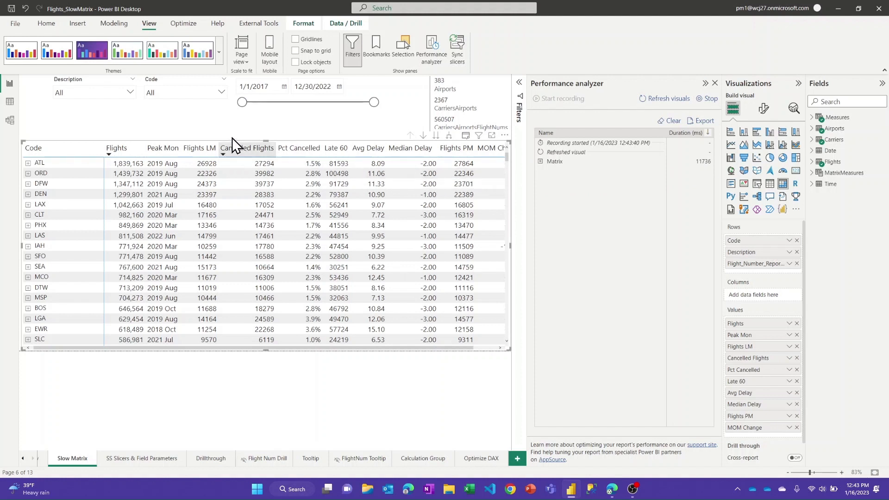
- Filter the report page to airport IND with the Code slicer
click(221, 92)
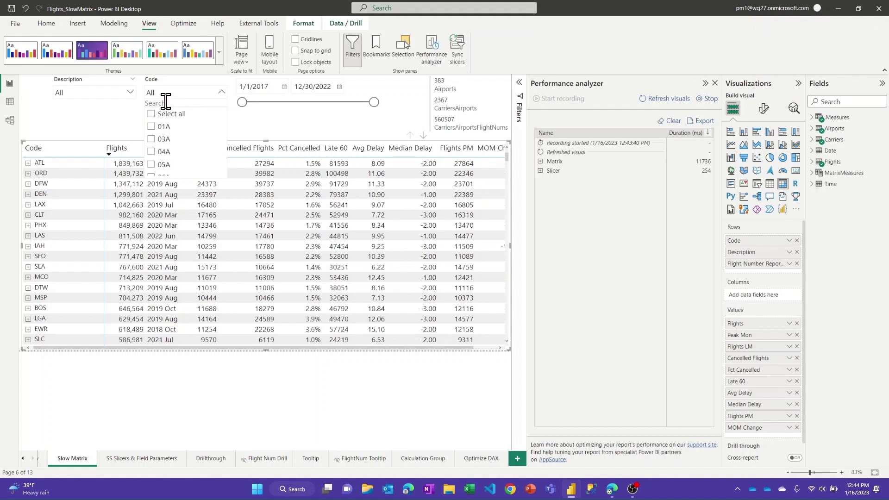
click(166, 101)
text(ind)
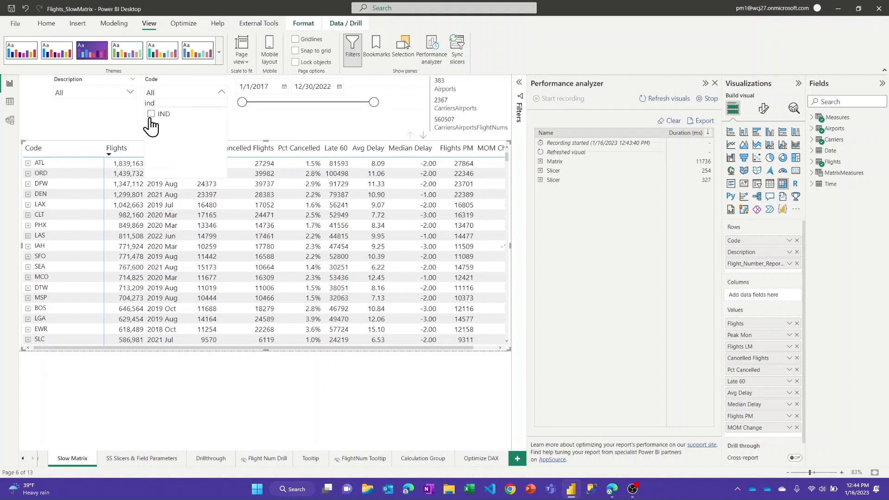
click(151, 117)
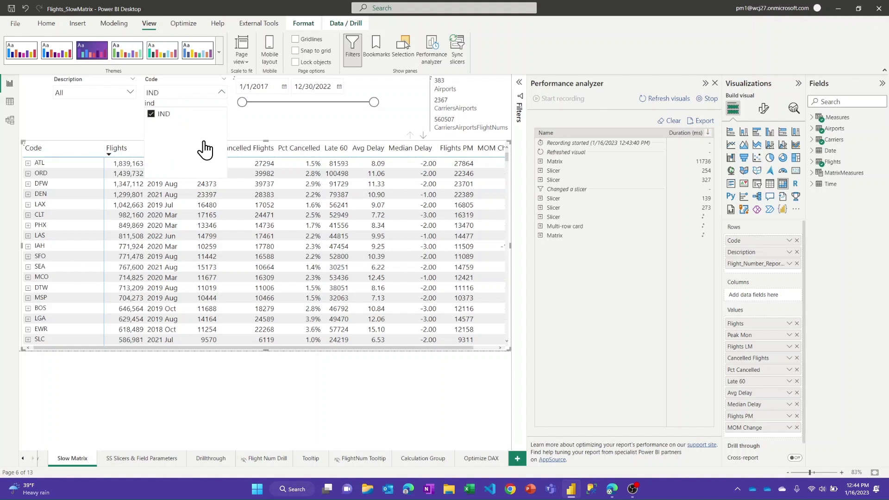
click(244, 136)
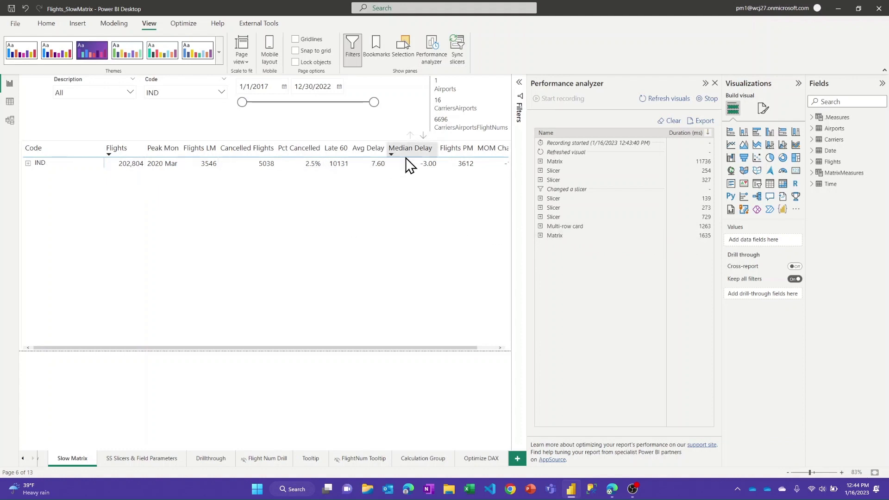
- Expand the matrix rows two hierarchy levels to flight number to measure the load times, and drill back up to the airport level
click(445, 205)
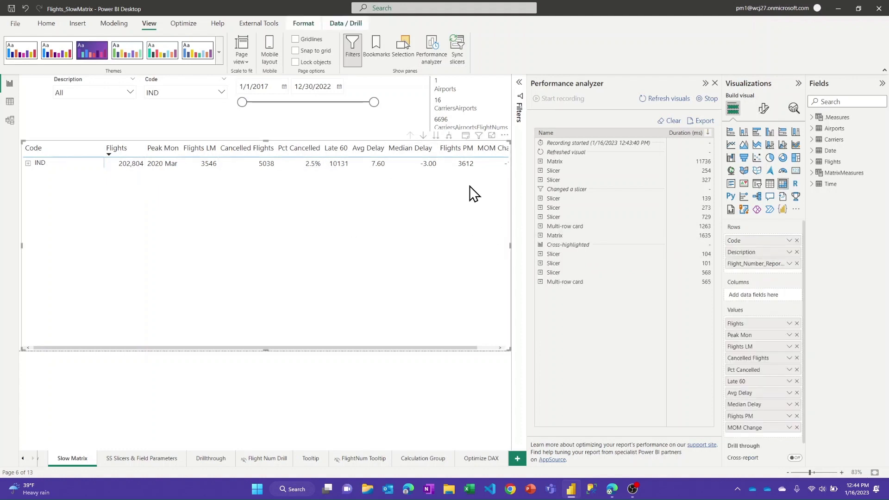
click(448, 137)
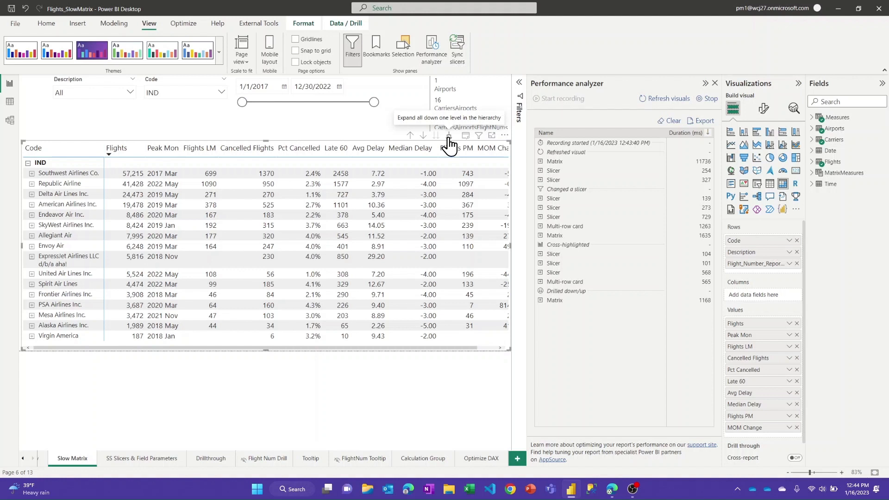
click(448, 137)
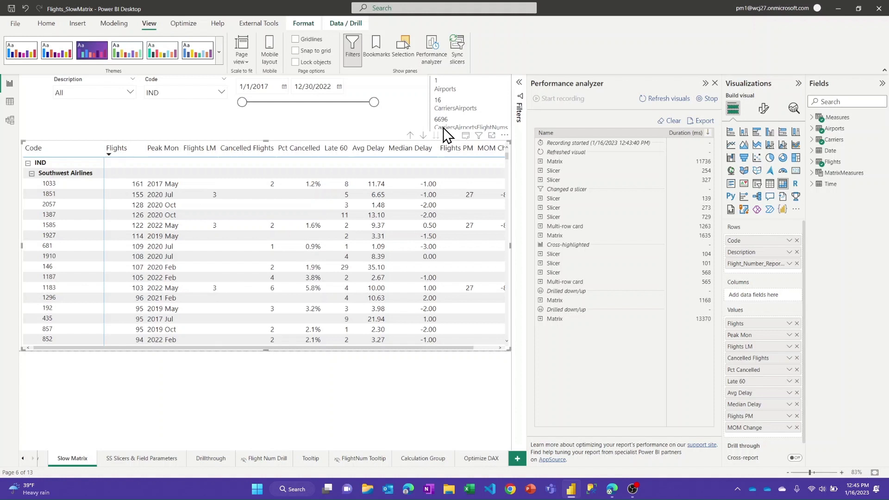
click(410, 135)
click(410, 136)
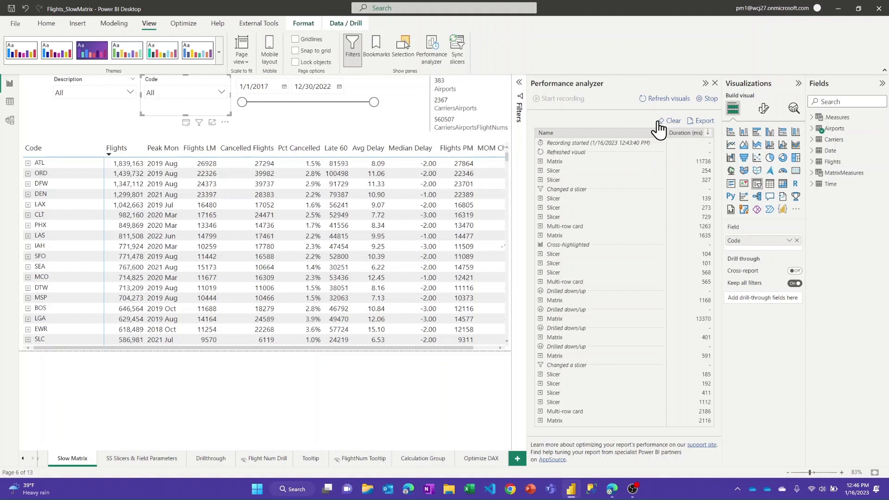
- Search the Code slicer for "ind" and reapply the IND airport filter
click(215, 96)
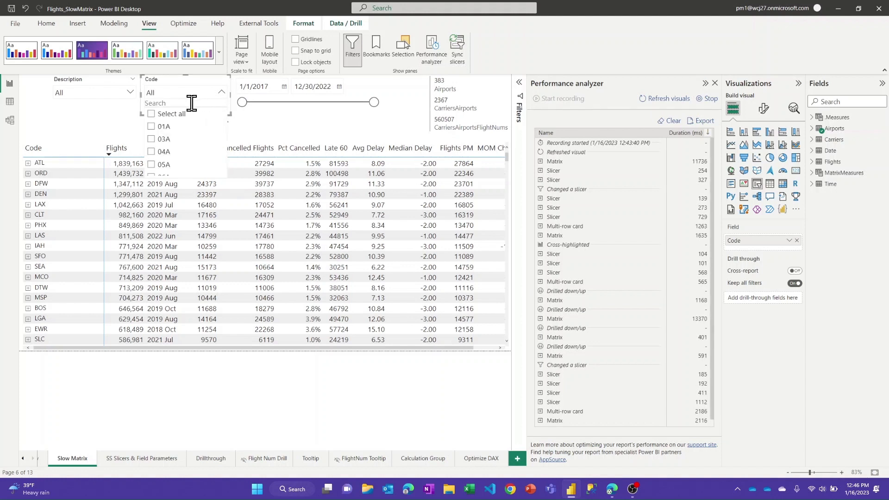
text(ind)
click(169, 115)
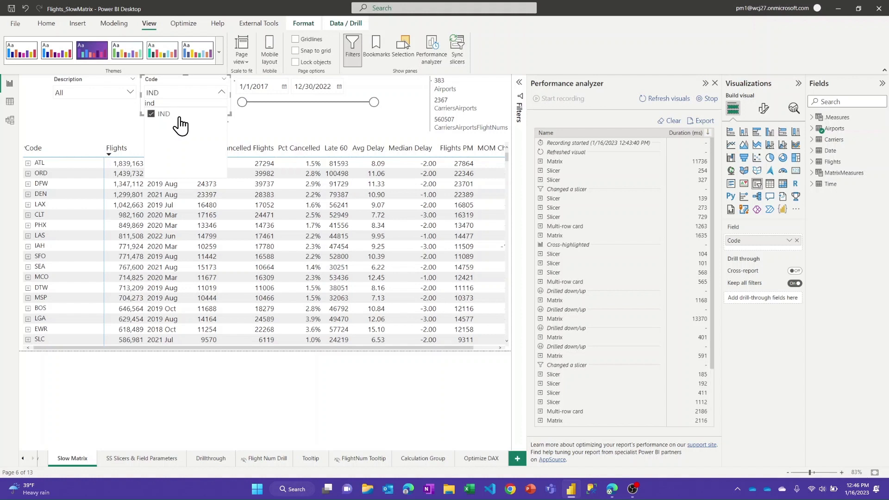
click(266, 116)
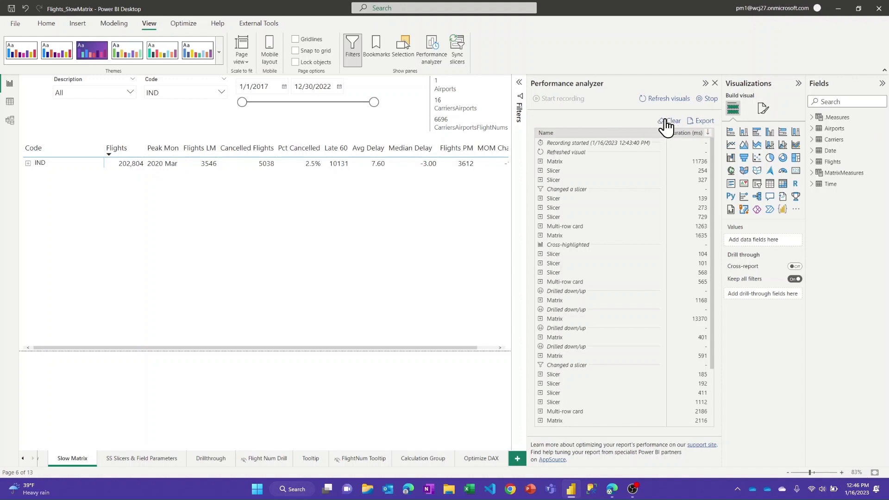
- Examine the latest recorded durations and the matrix's row and value fields
scroll(647, 208, down, 3)
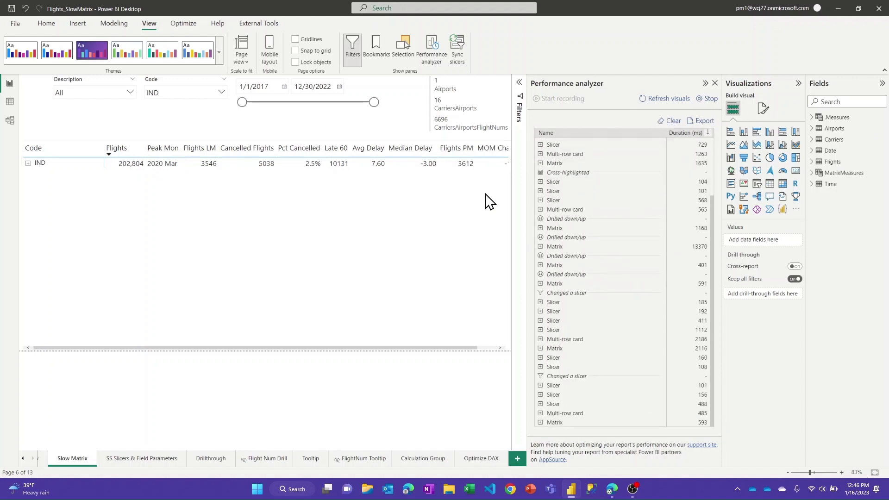
click(467, 227)
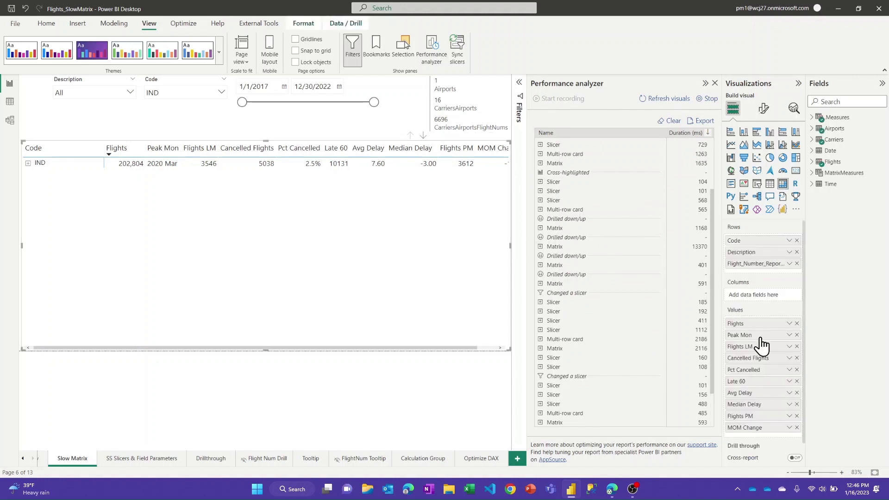
scroll(764, 338, down, 1)
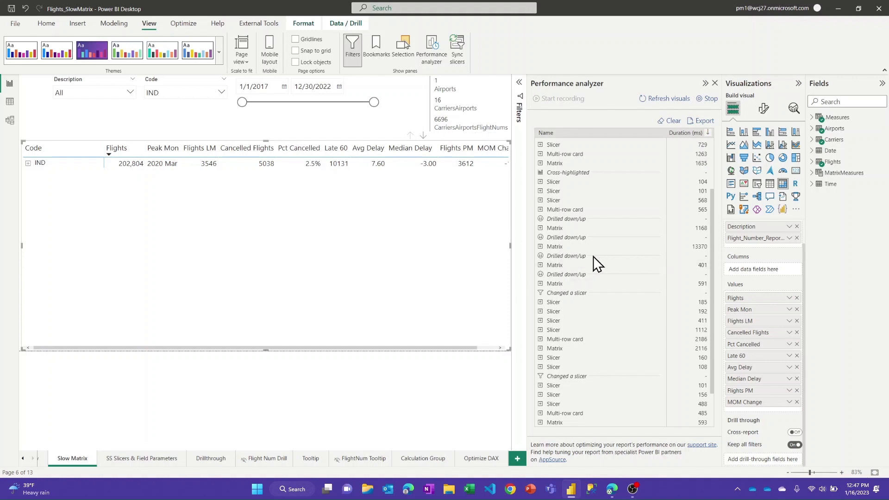
- Clear the Performance analyzer log and refresh the filtered matrix to record it alone
click(671, 121)
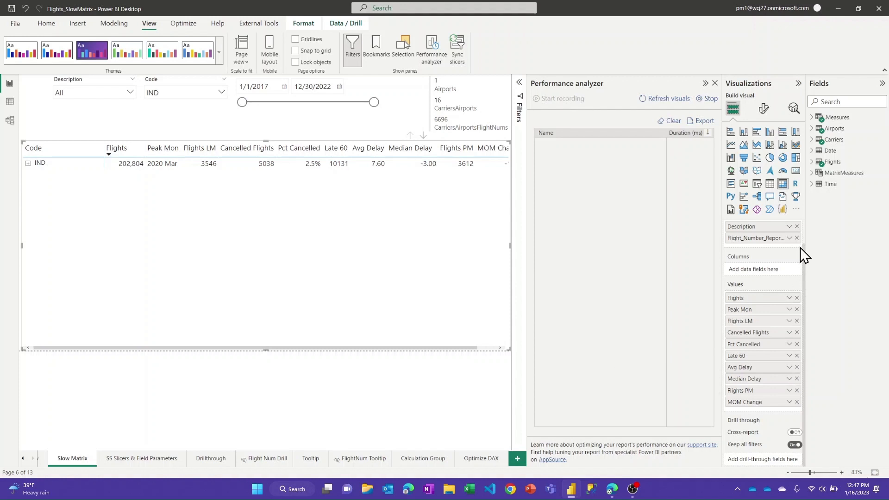
scroll(786, 262, up, 1)
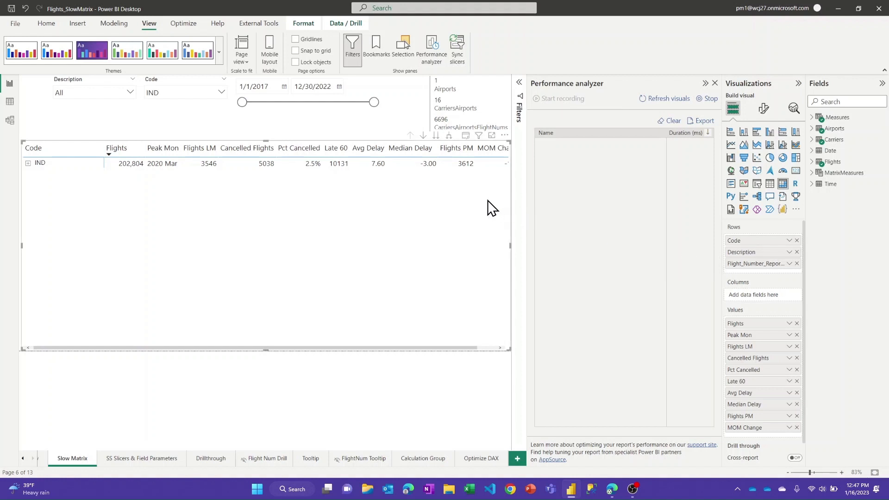
click(467, 136)
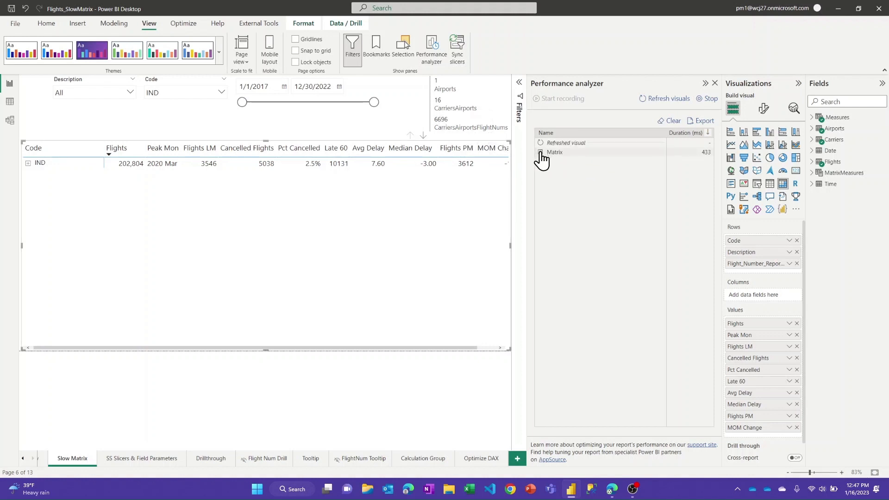
- Copy the matrix's query from the Performance analyzer results and stop the recording, collapsing the analyzer
click(540, 151)
click(565, 189)
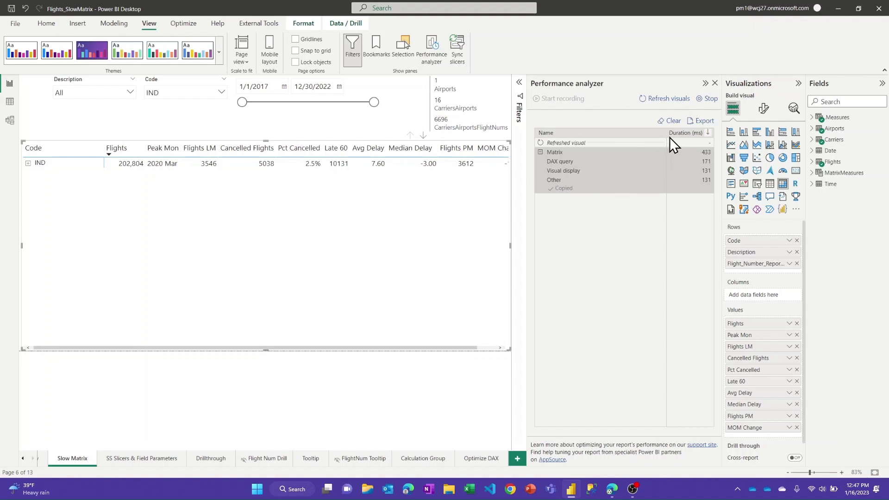
click(707, 98)
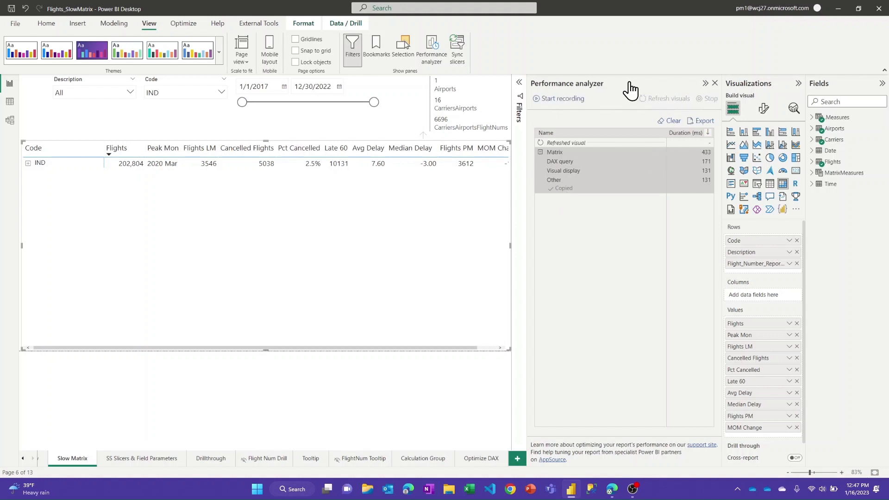
click(629, 83)
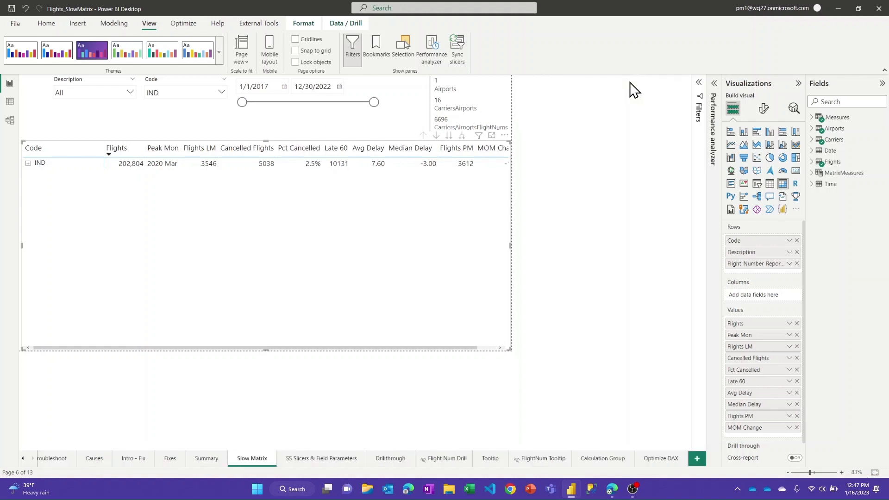
- Launch DAX Studio connected to the Flights_SlowMatrix model and paste the copied matrix query into a new query
click(241, 26)
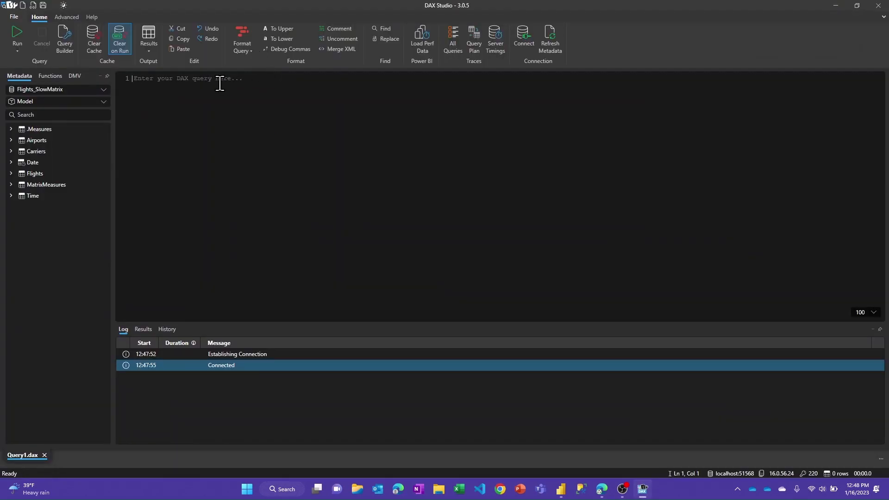
text(// DAX Query DEFINE   VAR __DS0FilterTable =     TREATAS({"IND"}, 'Airports'[Code])    VAR __DS0Core =     SUMMARIZECOLUMNS(       'Airports'[Code],       __DS0FilterTable,       "Flights", '.Measures'[Flights],       "Cancelled_Flights", '.Measures'[Cancelled Flights],       "Pct_Cancelled", '.Measures'[Pct Cancelled],       "Avg_Delay", '.Measures'[Avg Delay],       "Flights_LM", '.Measures'[Flights LM],       "Flights_PM", '.Measures'[Flights PM],       "MOM_Change", '.Measures'[MOM Change],       "Late_60", '.Measures'[Late 60],       "Median_Delay", '.Measures'[Median Delay],       "Peak_Mon", '.Measures'[Peak Mon]     )    VAR __DS0PrimaryWindowed =     TOPN(501, __DS0Core, [Flights], 0, 'Airports'[Code], 1)  EVALUATE   __DS0PrimaryWindowed  ORDER BY   [Flights] DESC, 'Airports'[Code])
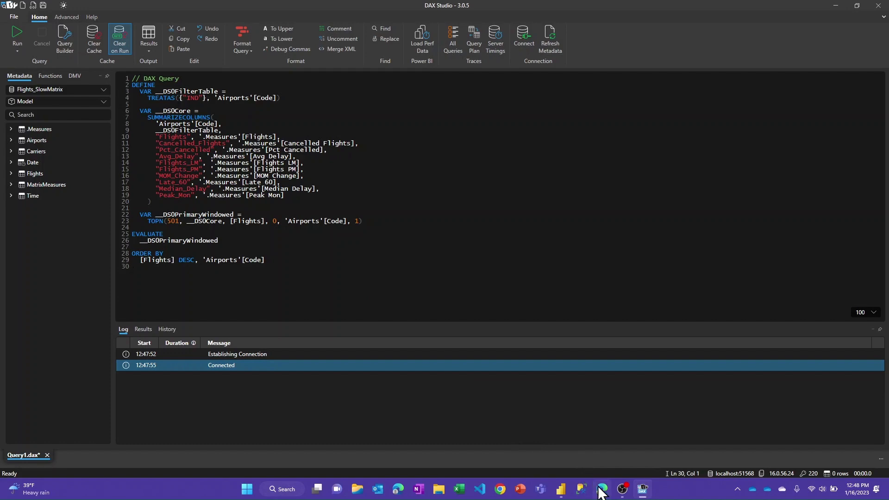
- Switch to the Power BI service in Microsoft Edge and open the Matrix Troubleshooting workspace's content list
mouse_move(602, 490)
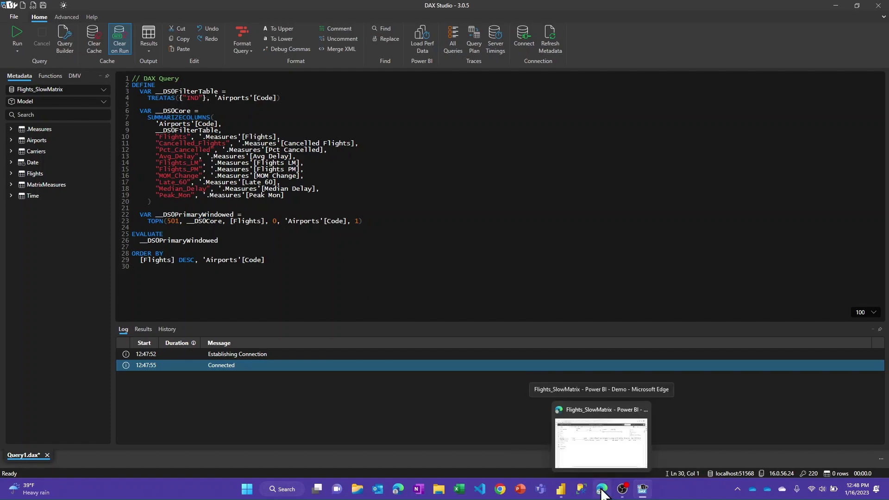
click(601, 491)
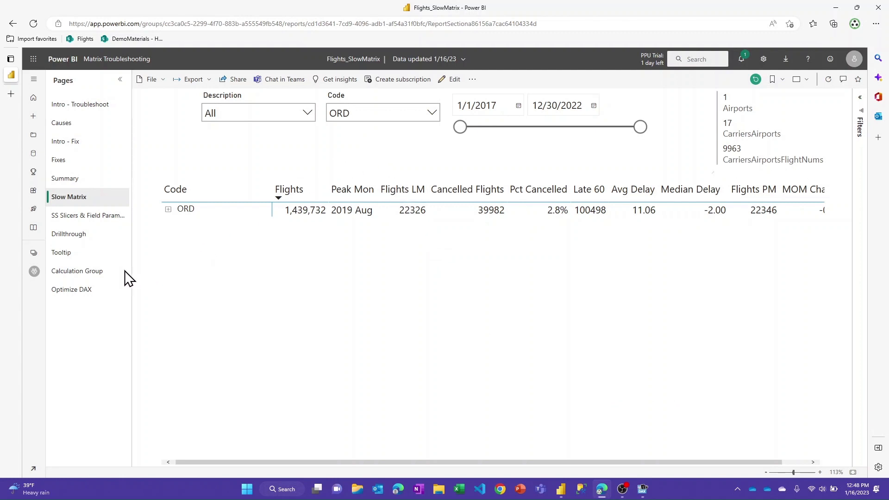
click(35, 272)
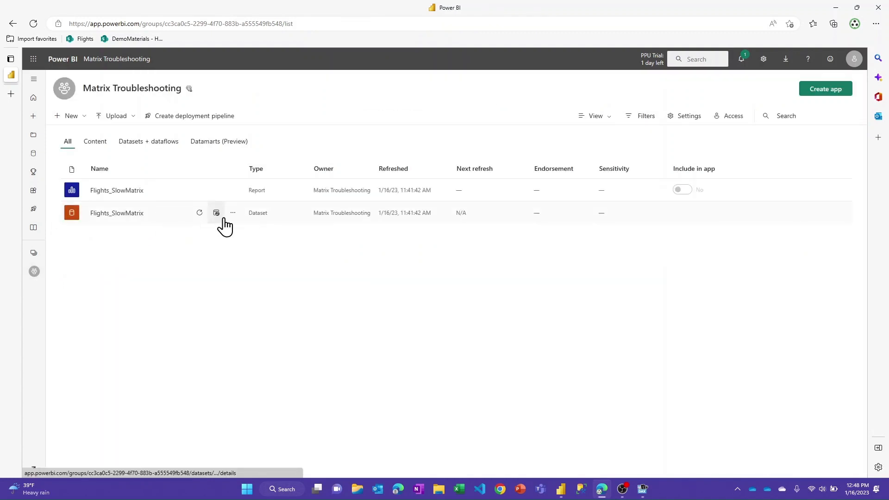
- Open the Flights_SlowMatrix dataset's settings and copy the connection string from its server settings
click(232, 214)
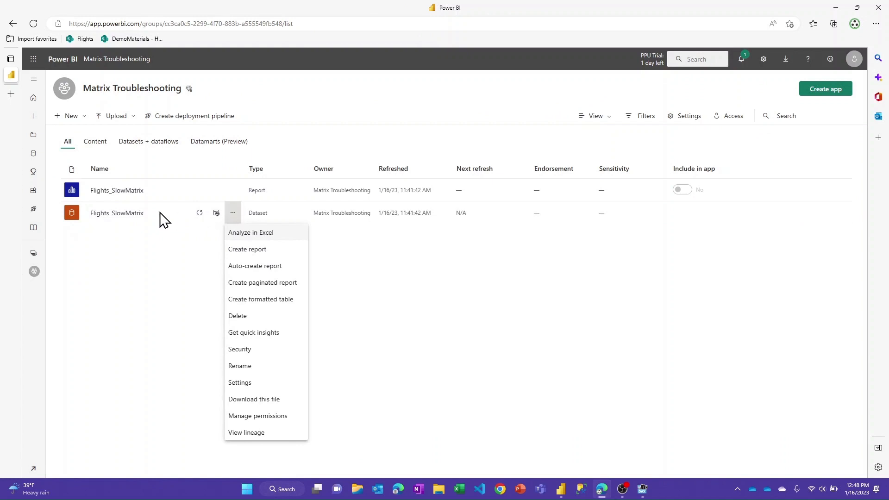
click(248, 384)
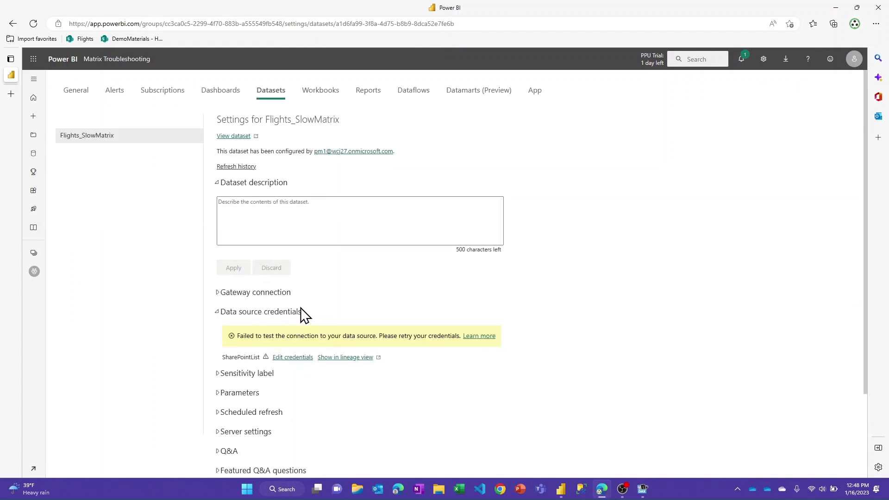
scroll(307, 305, down, 2)
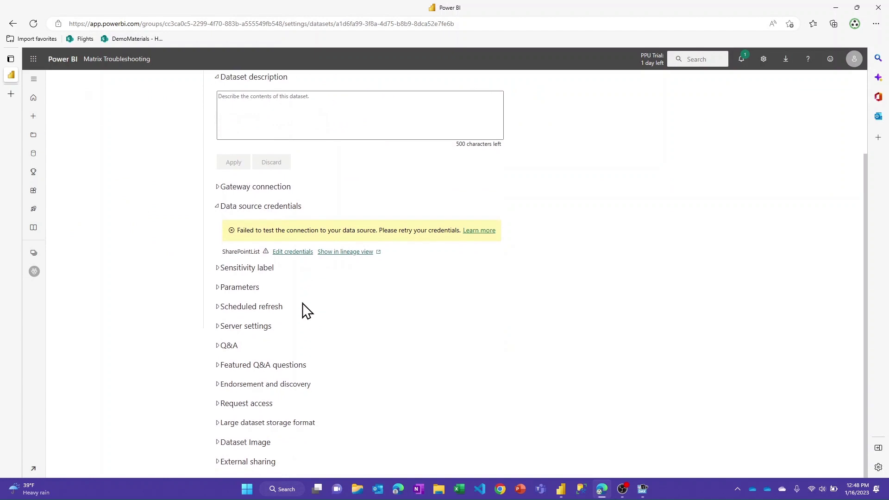
click(245, 327)
scroll(334, 324, down, 2)
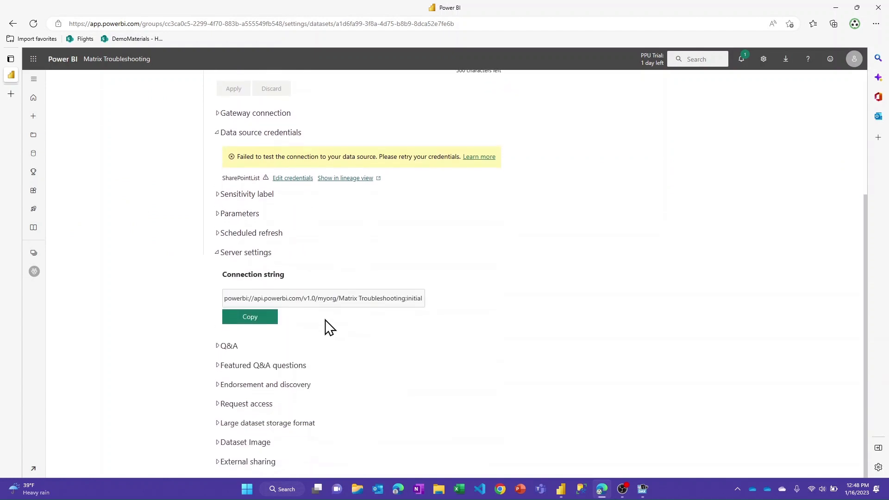
click(252, 323)
- Switch to DAX Studio and connect it to the tabular server powerbi://api.powerbi.com/v1.0/myorg/Matrix Troubleshooting, using the copied connection string
click(619, 490)
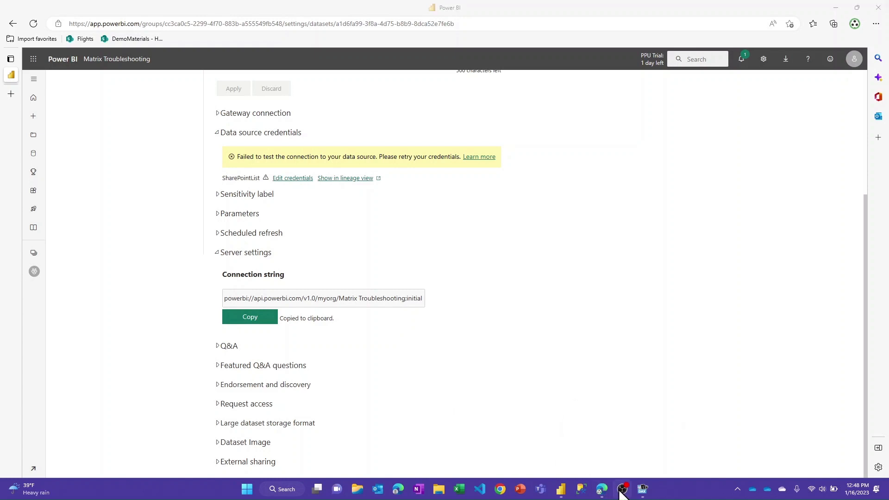
click(642, 489)
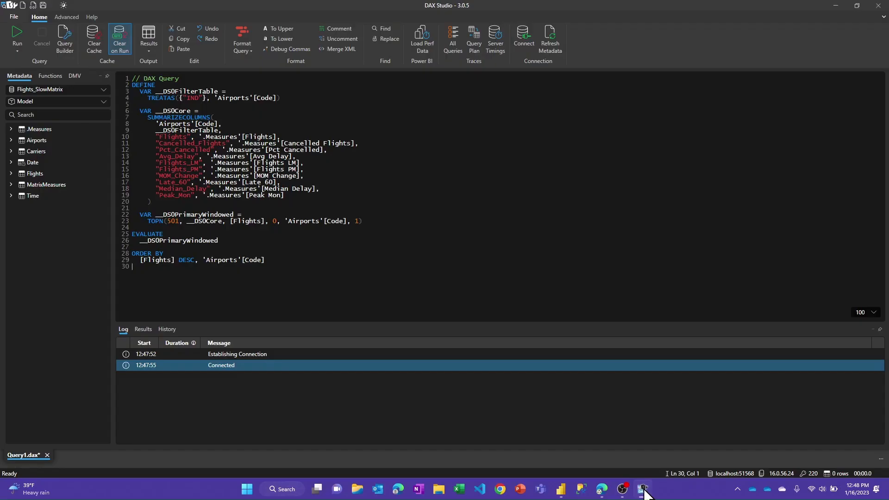
click(524, 41)
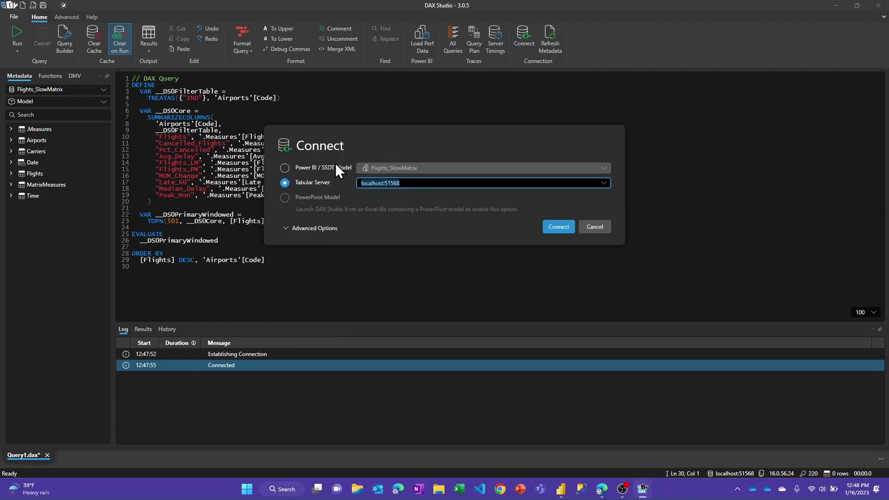
double_click(412, 183)
drag(412, 183, 346, 183)
key(ctrl+v)
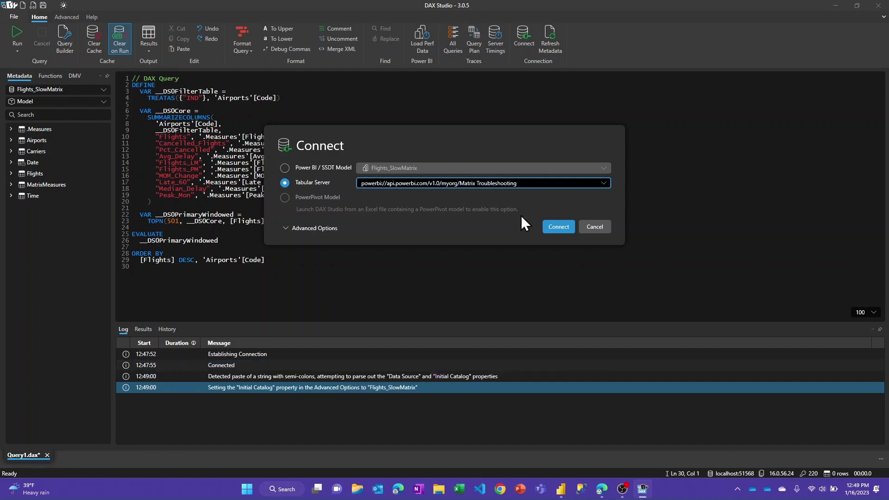
click(559, 227)
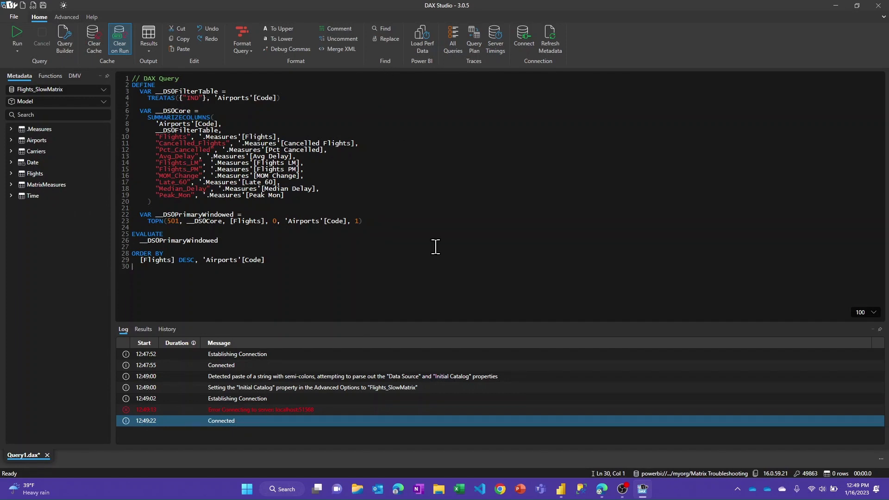
- Bring up the Power BI window in Edge and move it to another screen, uncovering DAX Studio
click(599, 488)
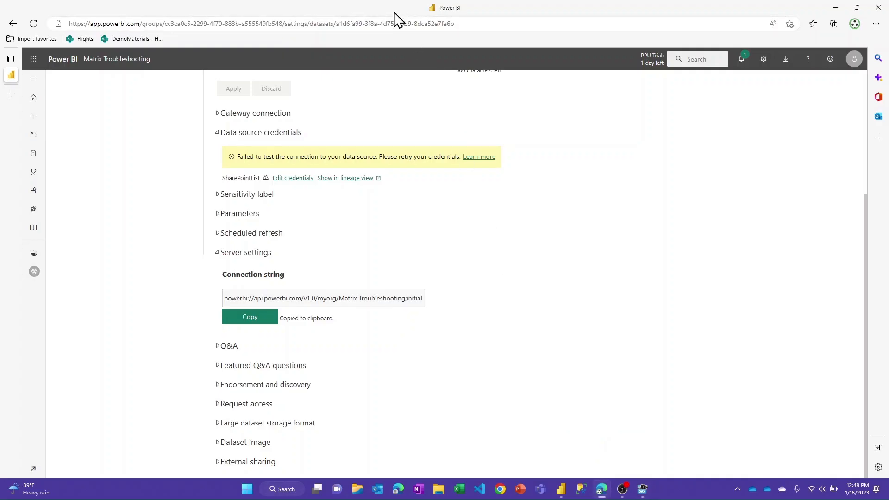
drag(393, 12, 888, 6)
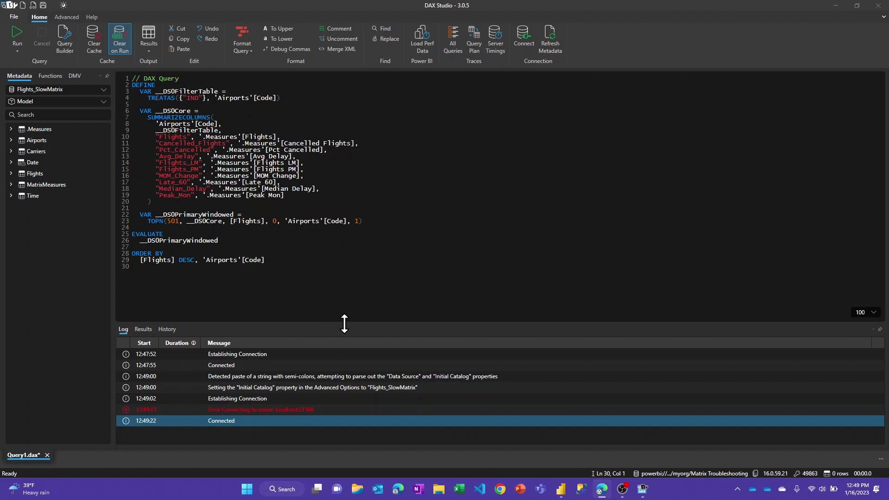
- Enlarge the output area below the query editor and start an All Queries trace, showing its list of captured queries
drag(344, 323, 350, 257)
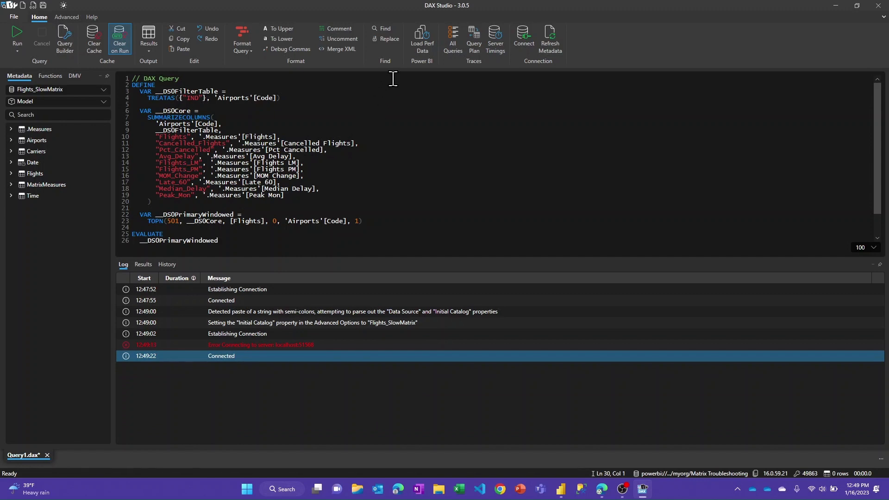
click(448, 35)
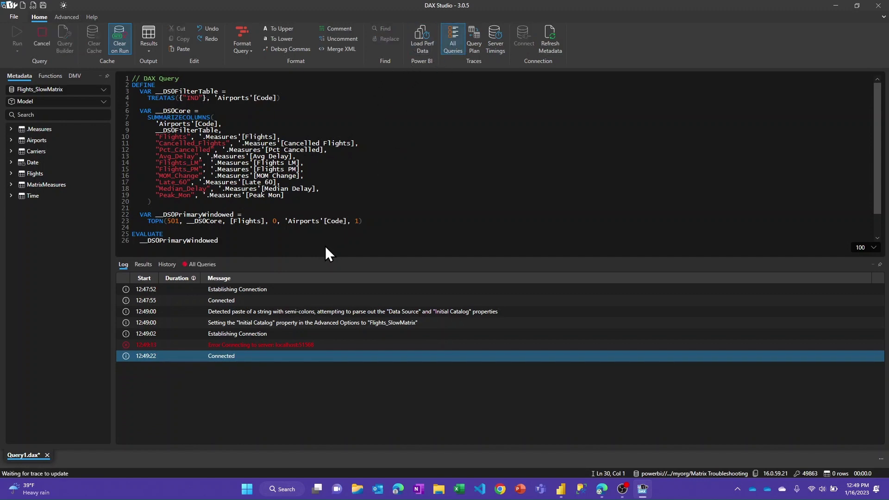
click(206, 265)
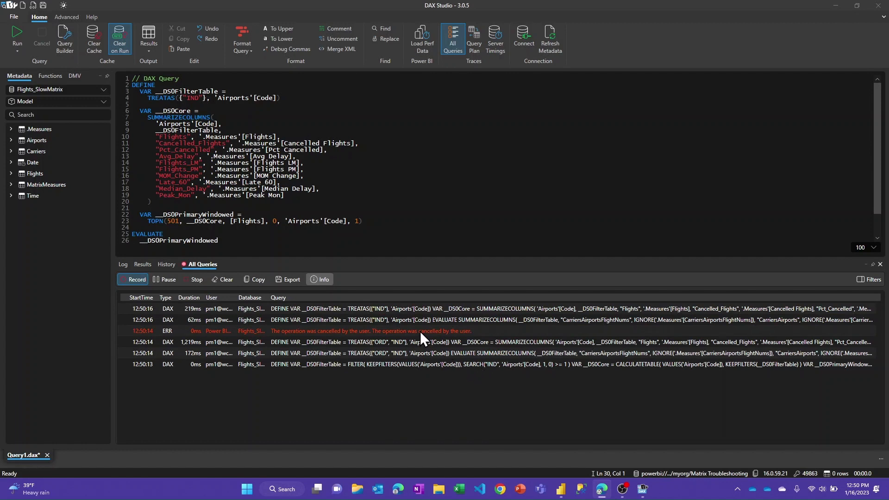
- Replace the editor's contents with the newest matrix query captured by the All Queries trace, the one filtered to IND, and review it
click(315, 309)
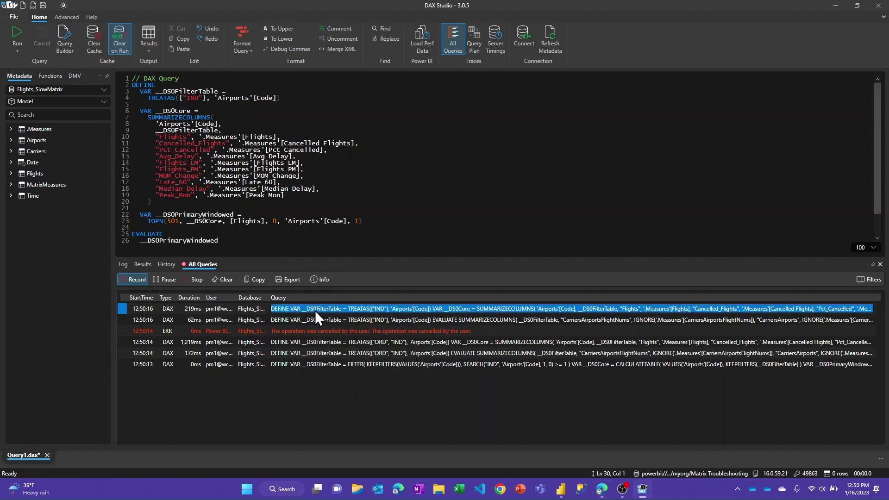
drag(225, 242, 106, 84)
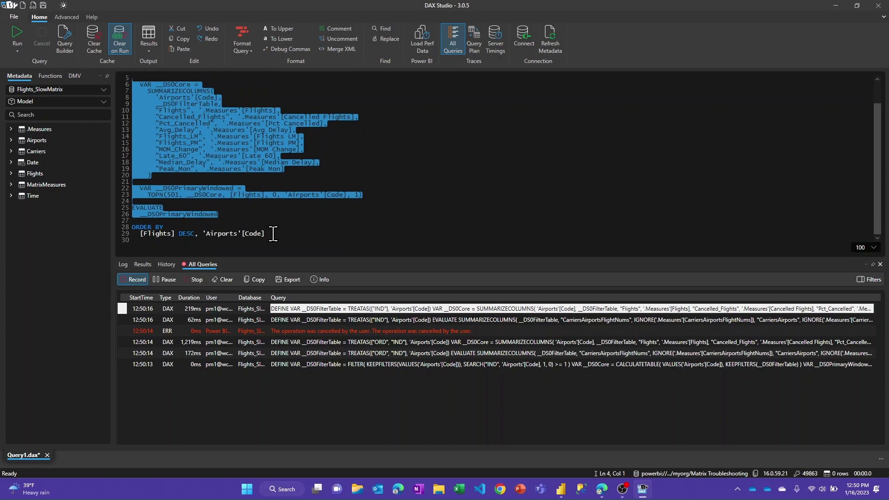
drag(271, 234, 112, 51)
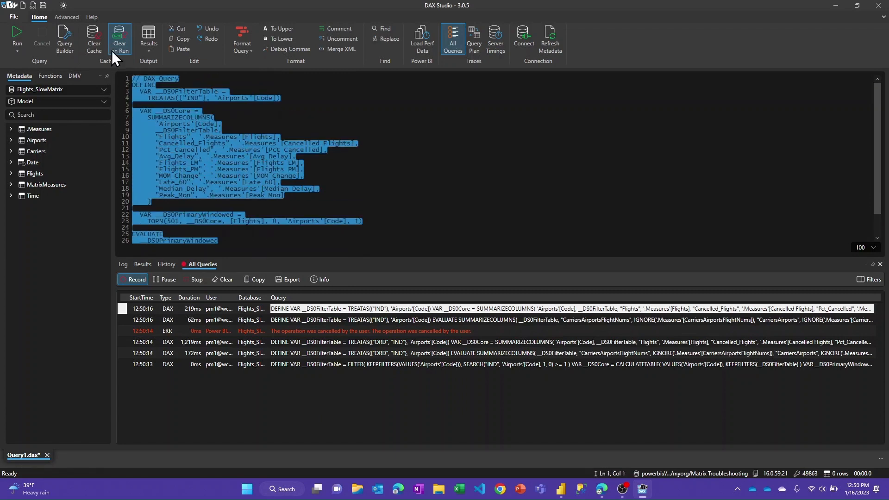
key(Delete)
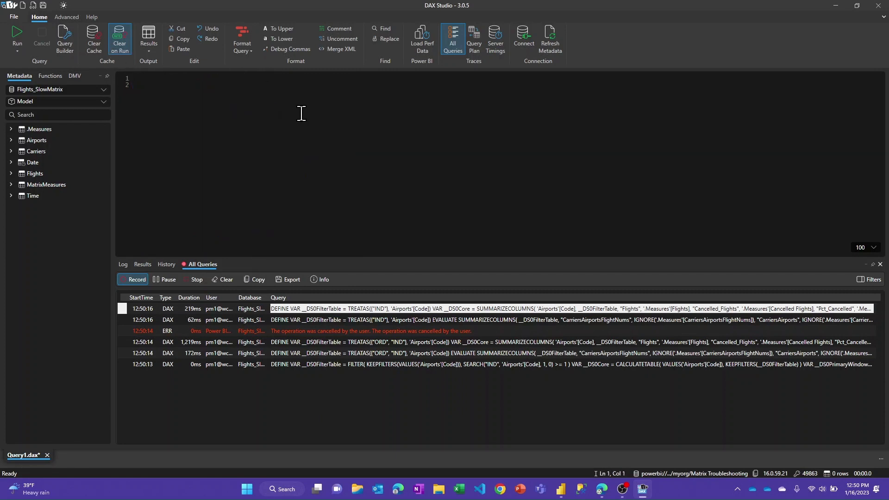
double_click(381, 312)
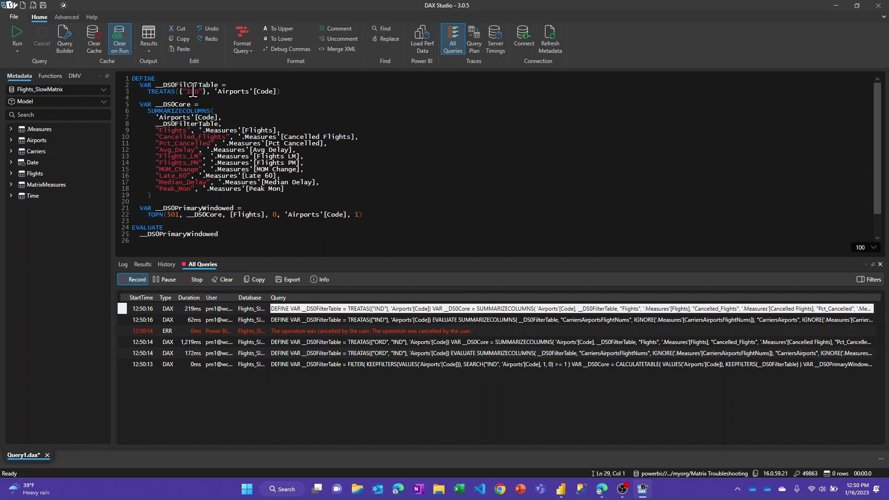
scroll(247, 155, down, 2)
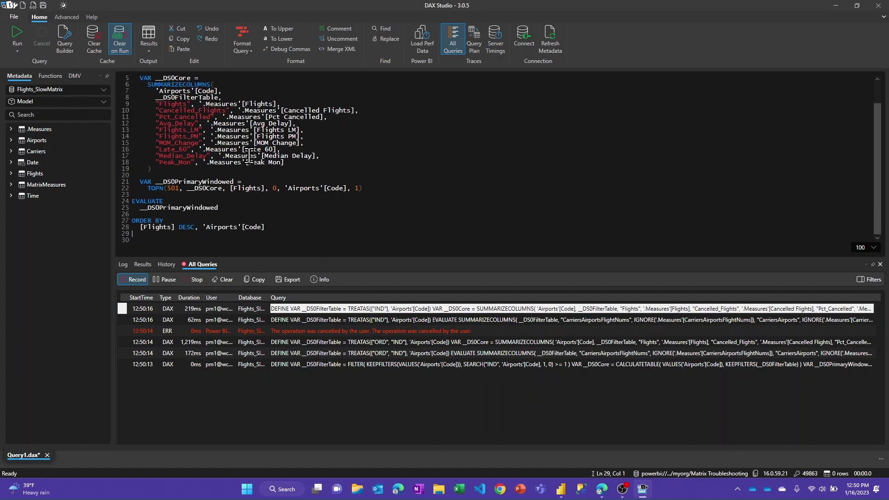
scroll(249, 157, up, 2)
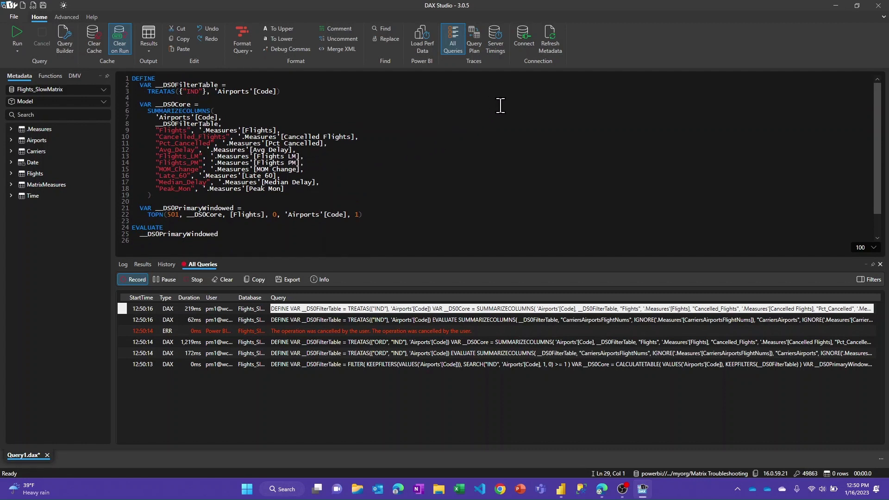
- Stop the All Queries trace and reconnect to the local Flights_SlowMatrix Power BI model
click(449, 40)
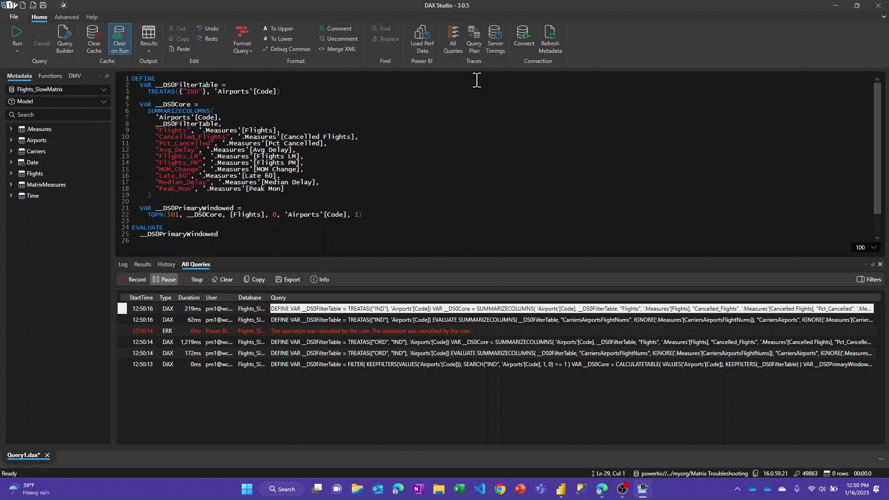
click(520, 35)
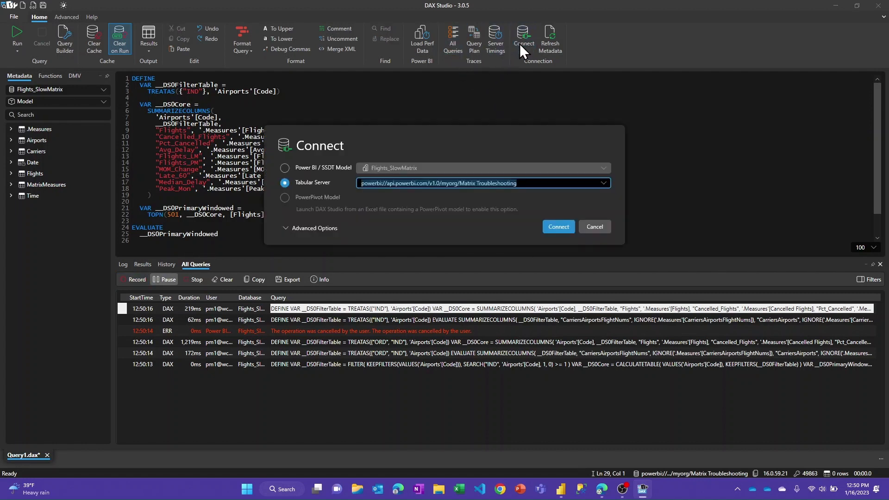
click(335, 164)
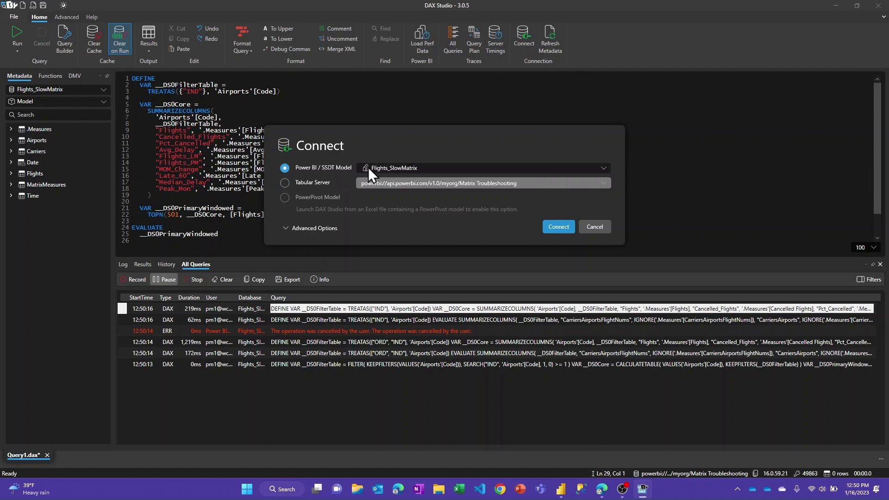
click(555, 227)
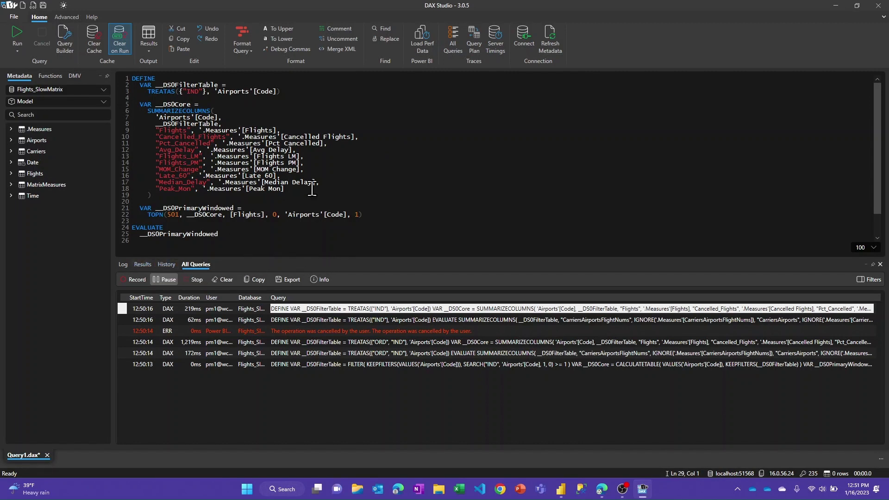
- Enable the Query Plan and Server Timings traces and run the query with its server timings displayed in a slightly taller output area
click(473, 36)
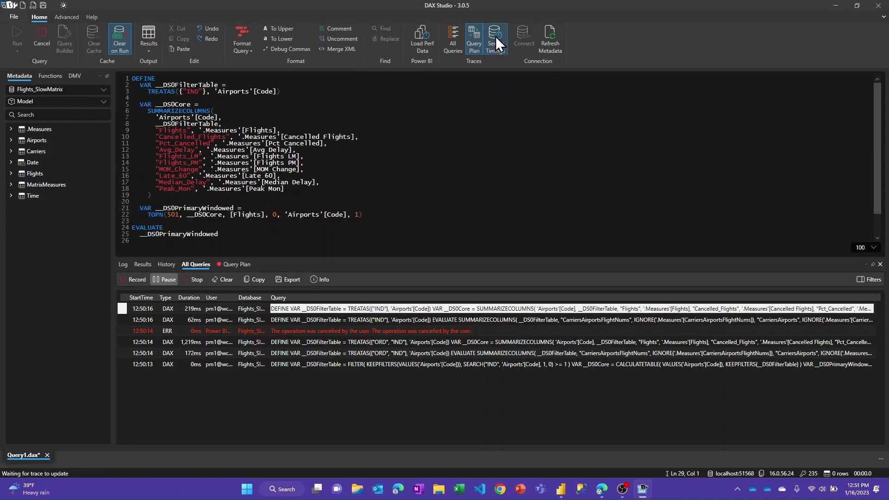
click(495, 36)
click(479, 149)
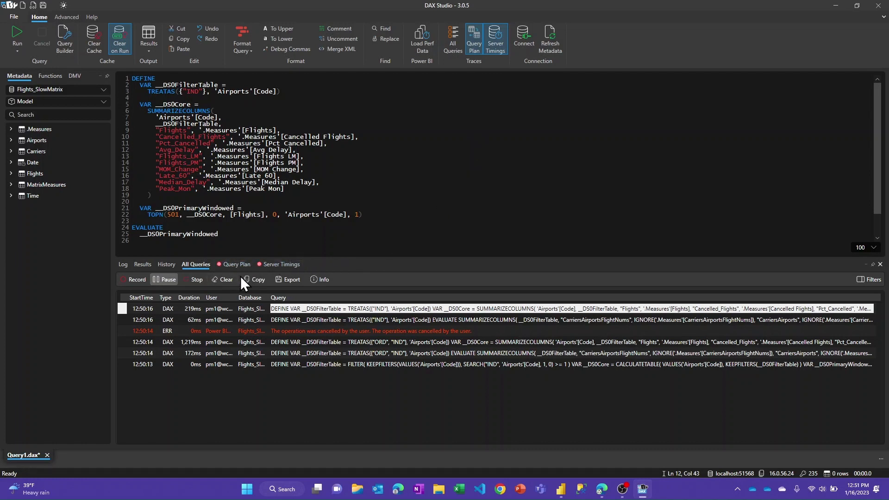
click(265, 264)
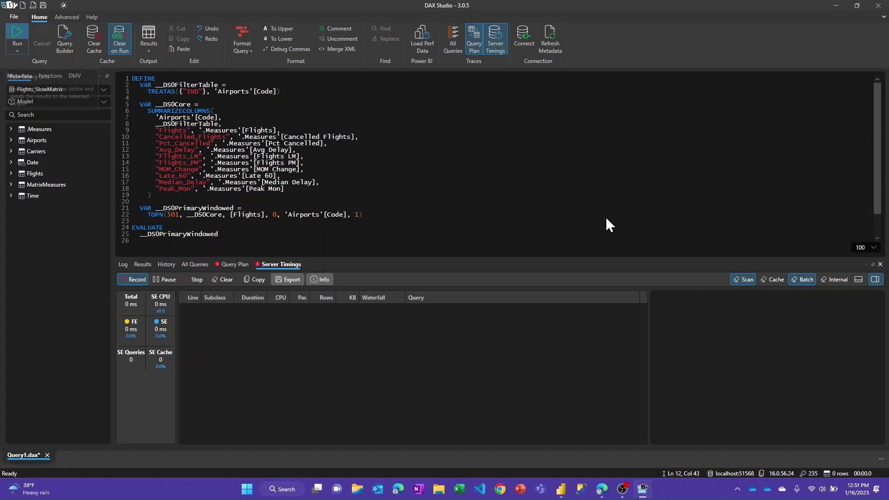
key(F5)
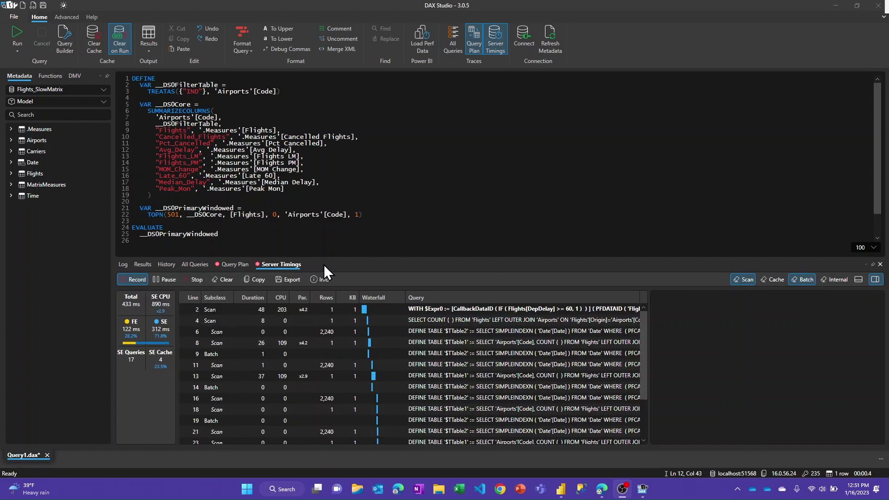
mouse_move(334, 254)
mouse_down()
mouse_move(337, 236)
mouse_move(337, 246)
mouse_up()
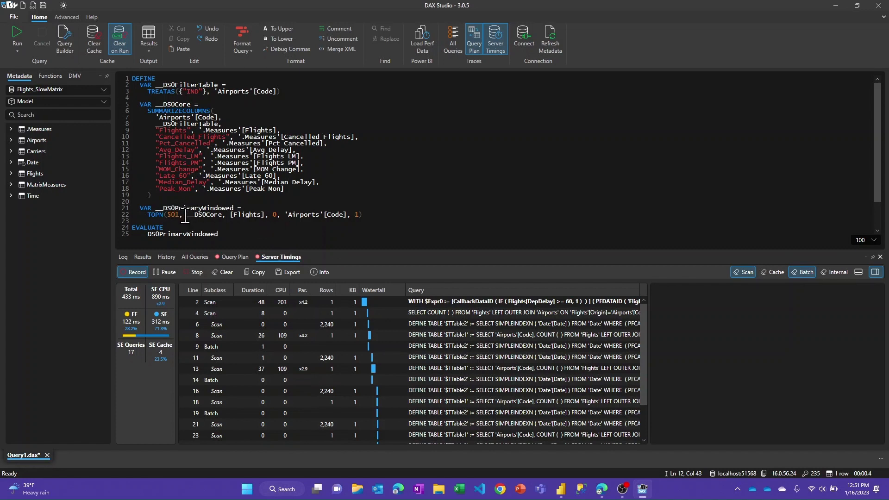
- Delete the query's __DS0PrimaryWindowed, EVALUATE and ORDER BY sections, and replace "VAR __DS0Core =" with EVALUATE
scroll(223, 235, down, 2)
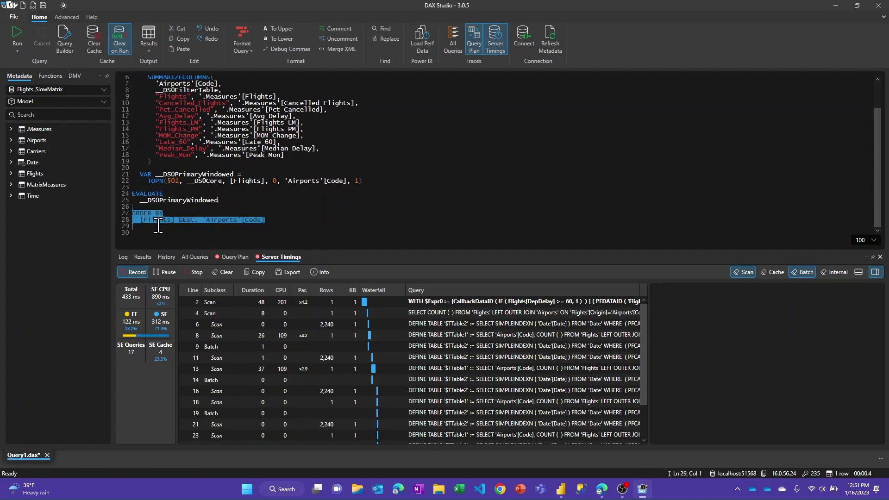
click(177, 219)
drag(271, 219, 132, 174)
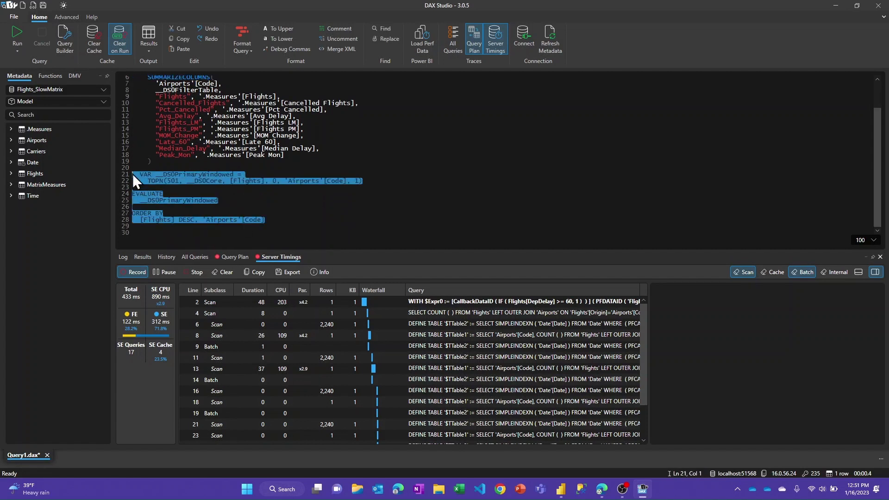
key(Delete)
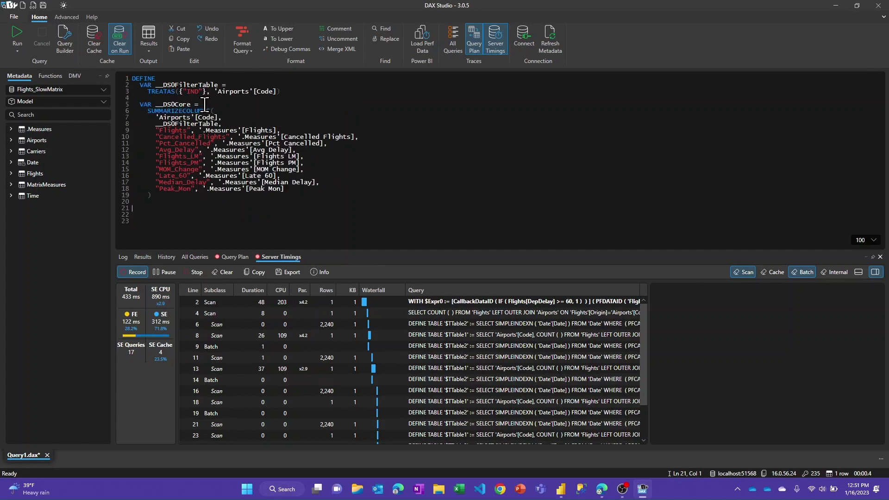
drag(204, 104, 140, 104)
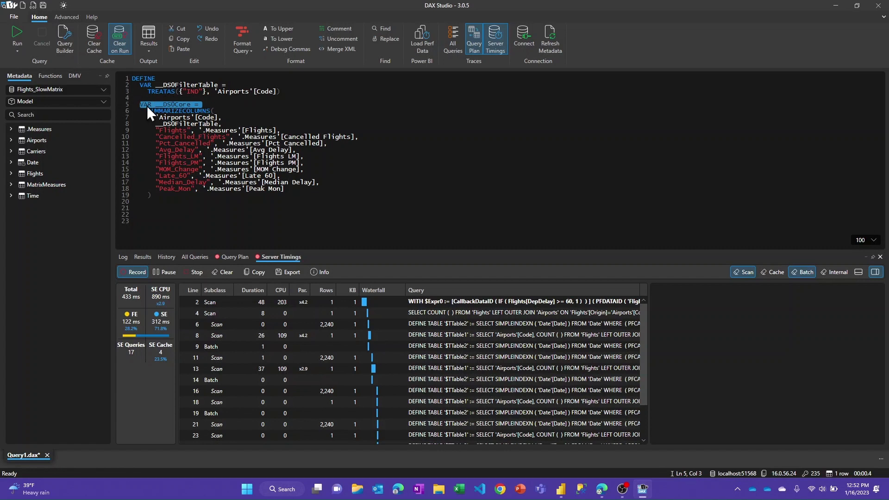
text(EVALUATE)
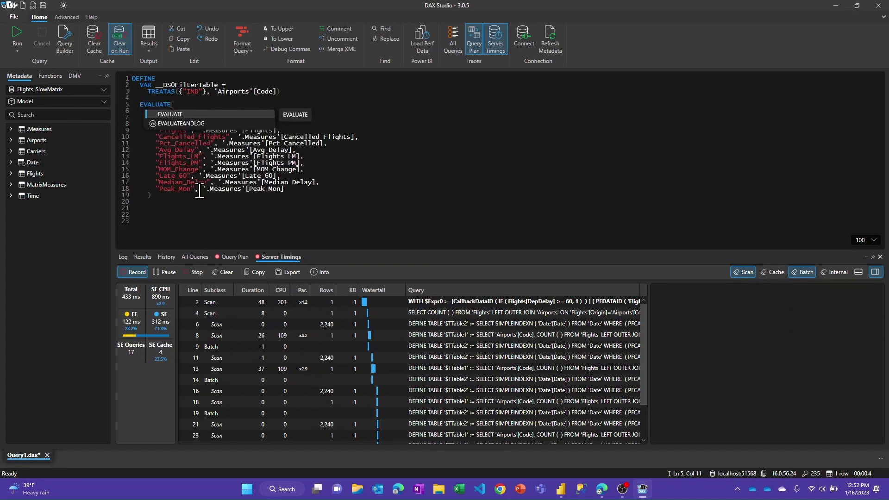
- Run the simplified EVALUATE SUMMARIZECOLUMNS query to capture its server timings
click(200, 222)
click(190, 91)
click(282, 213)
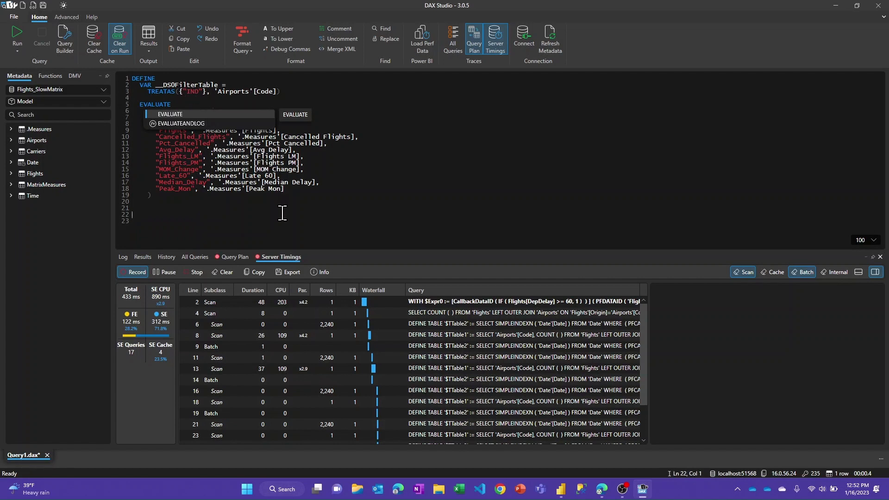
click(273, 182)
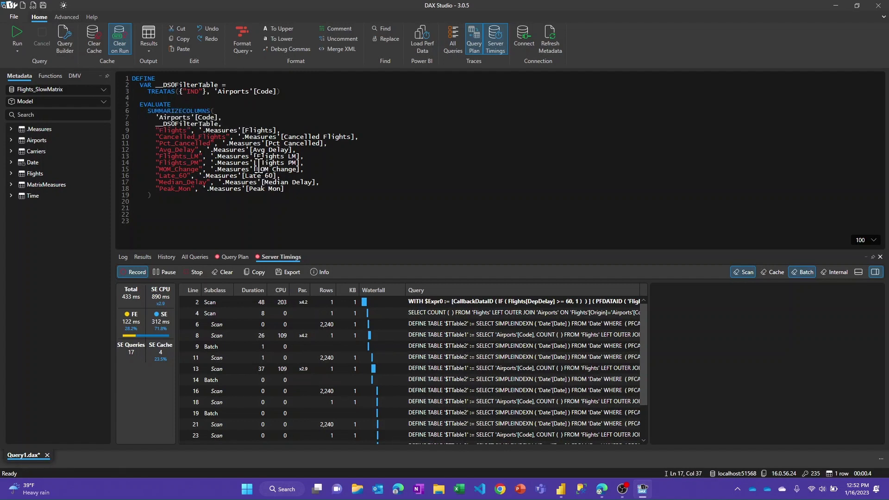
click(14, 30)
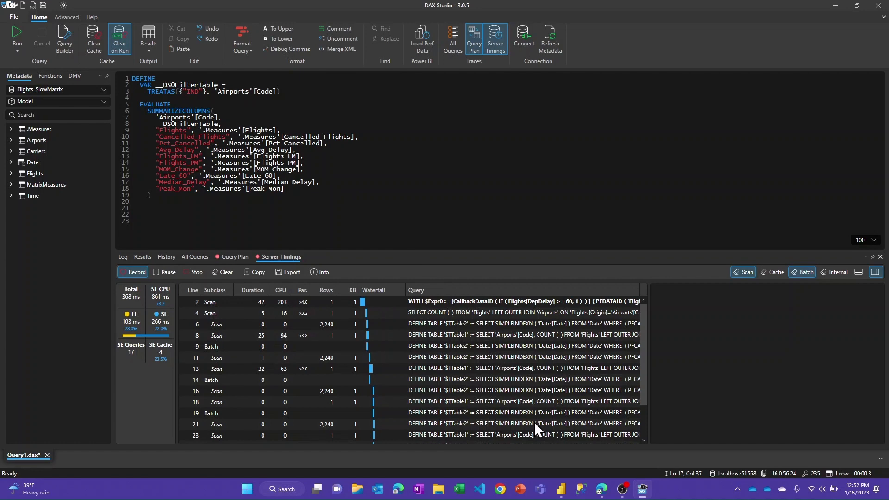
- Switch to Power BI Desktop, start recording in Performance Analyzer, and expand the whole matrix hierarchy down two levels to flight number
click(561, 489)
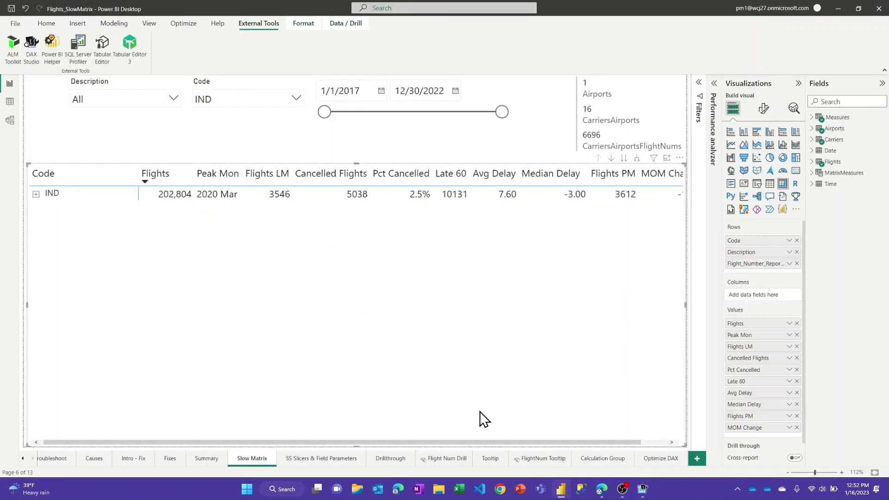
click(642, 488)
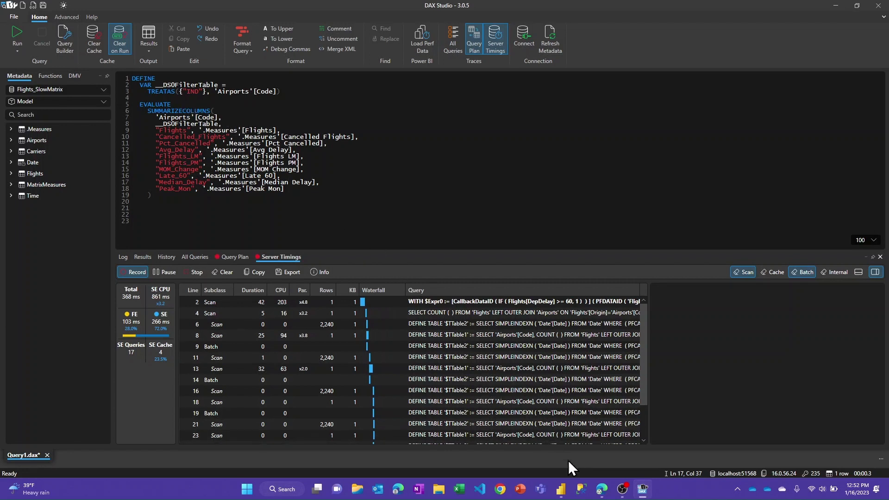
click(562, 490)
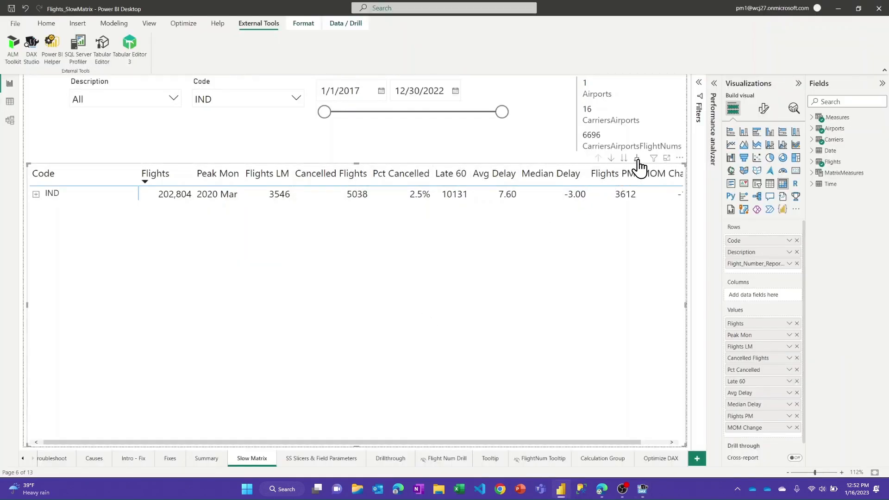
click(712, 93)
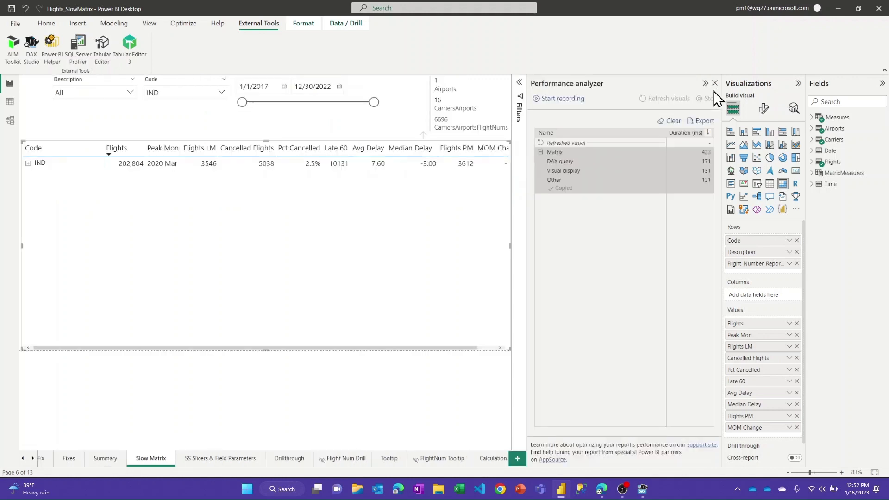
click(567, 99)
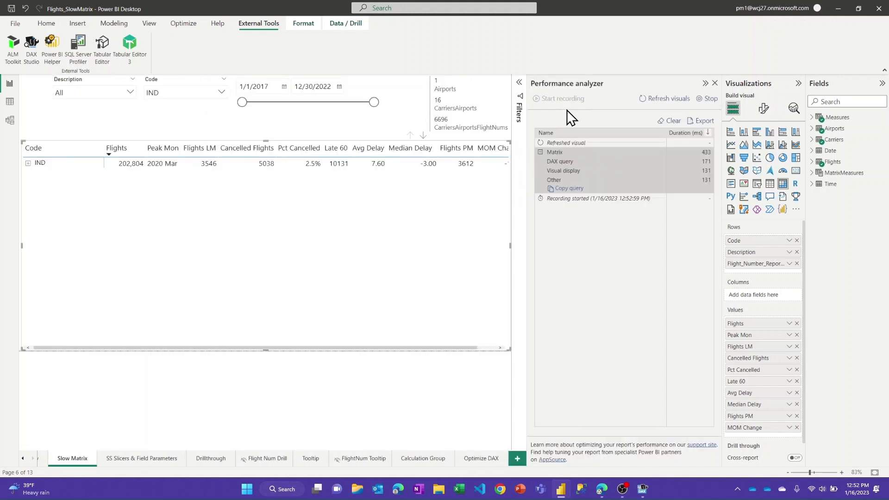
click(448, 135)
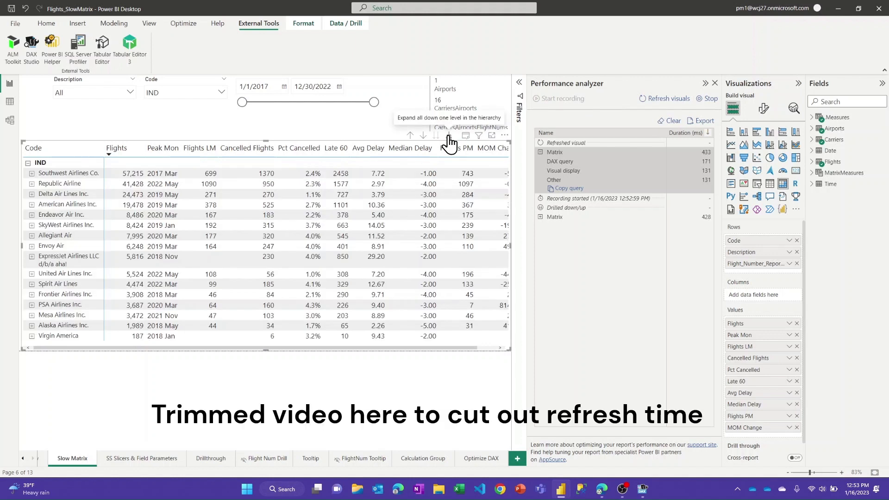
click(448, 135)
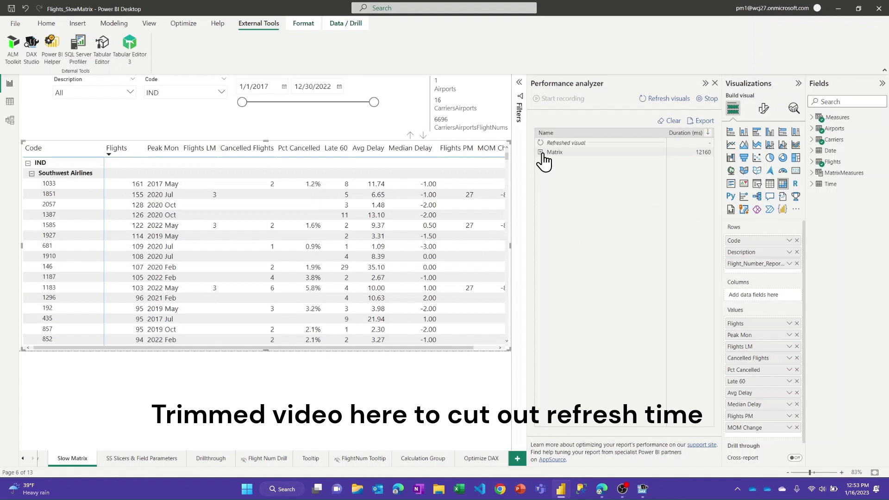
- Copy the expanded Matrix visual's query from Performance Analyzer and replace the DAX Studio editor's contents with it
click(540, 152)
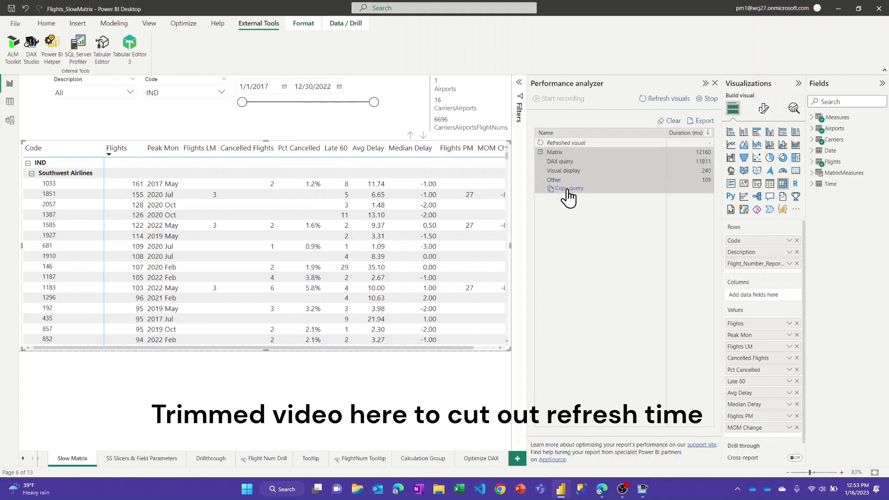
click(569, 189)
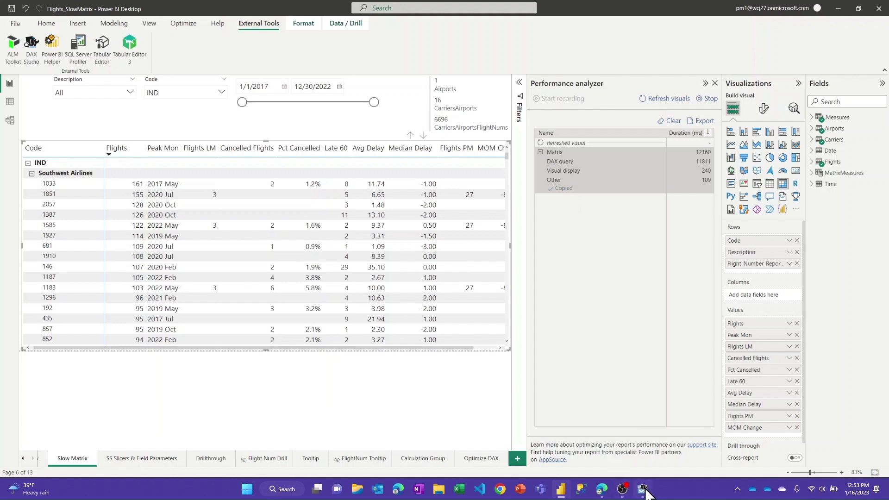
click(642, 489)
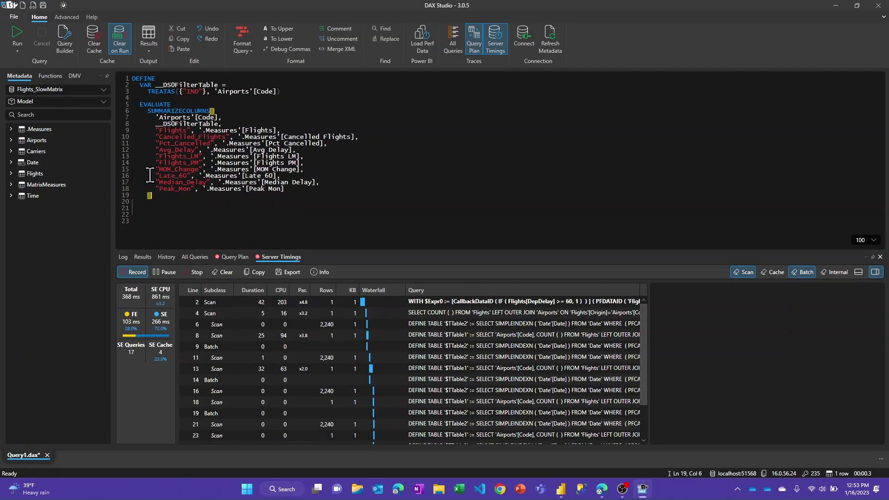
drag(152, 195, 94, 55)
key(Delete)
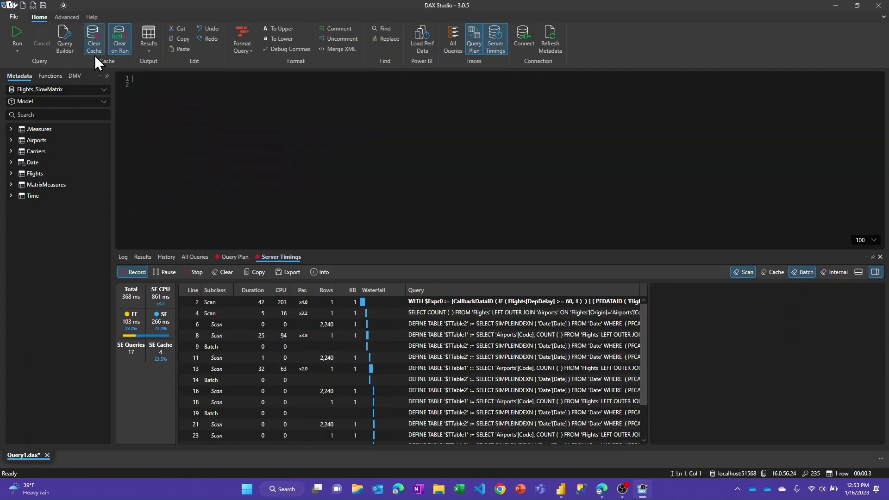
key(ctrl+v)
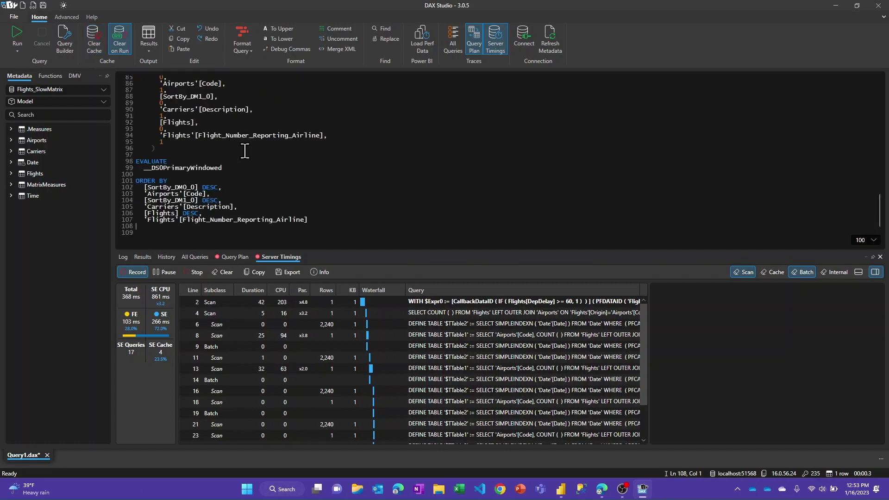
- Delete everything after the __DS0Core variable, from VAR __DS0CoreTableByDM0 through the final ORDER BY section
scroll(244, 151, up, 10)
scroll(244, 151, up, 12)
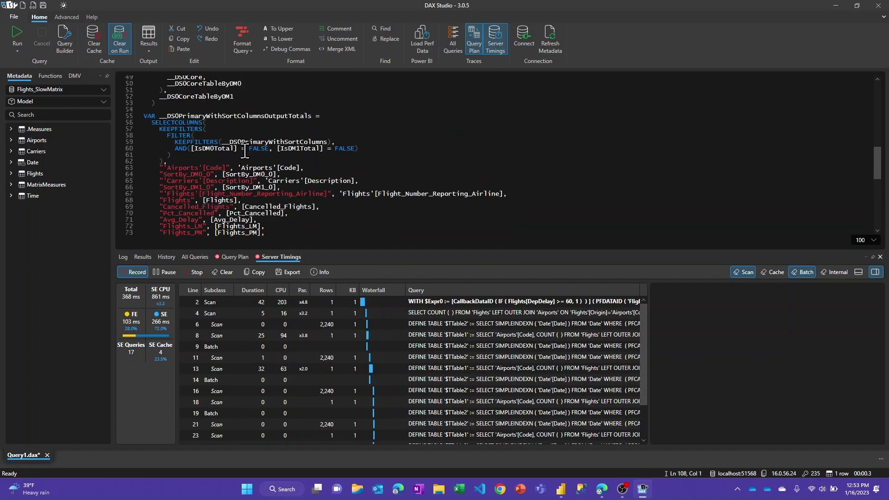
scroll(244, 152, up, 6)
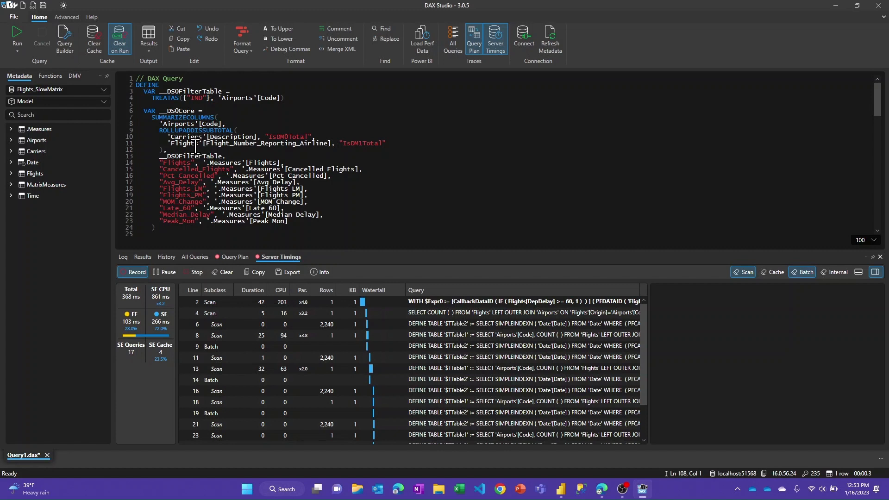
scroll(196, 148, down, 3)
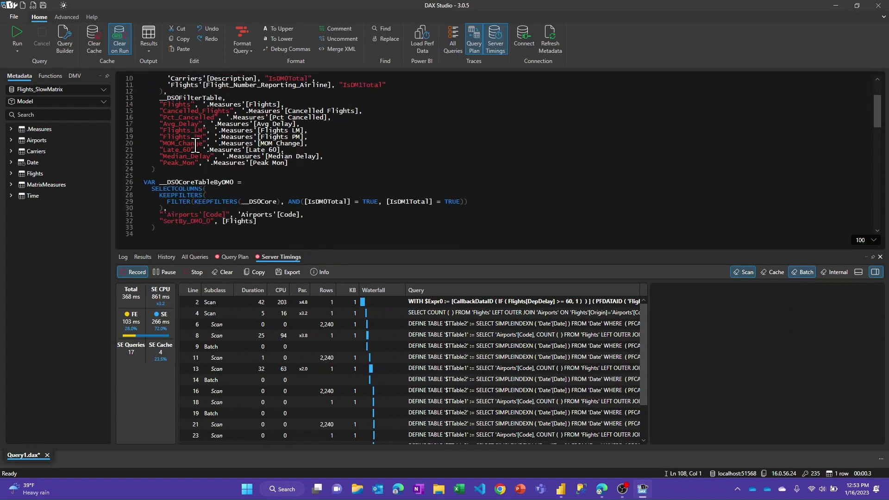
scroll(197, 147, down, 2)
scroll(196, 147, down, 1)
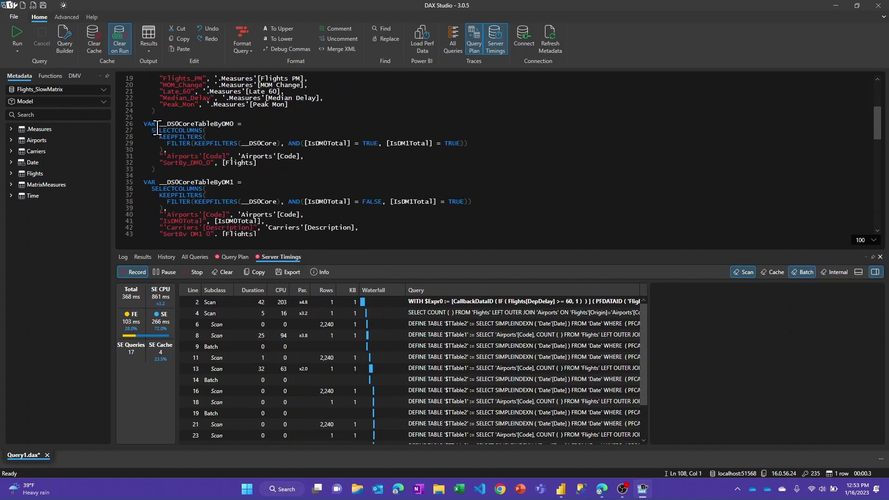
drag(139, 121, 342, 322)
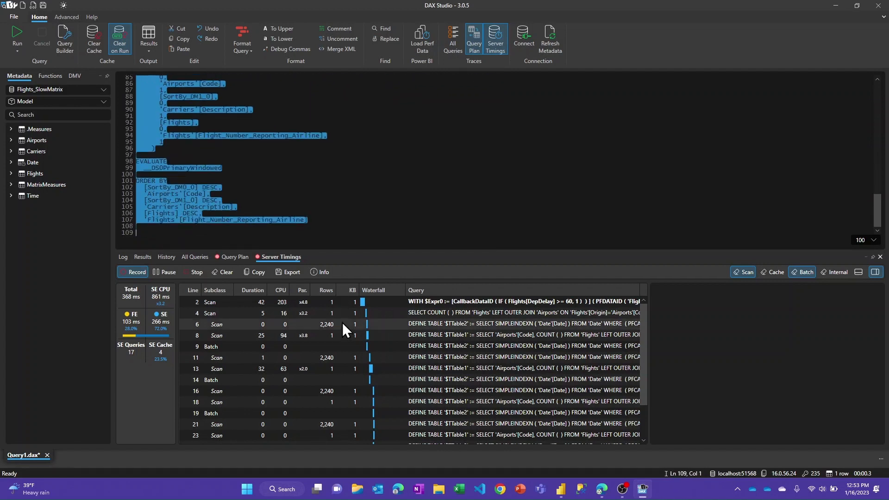
key(Delete)
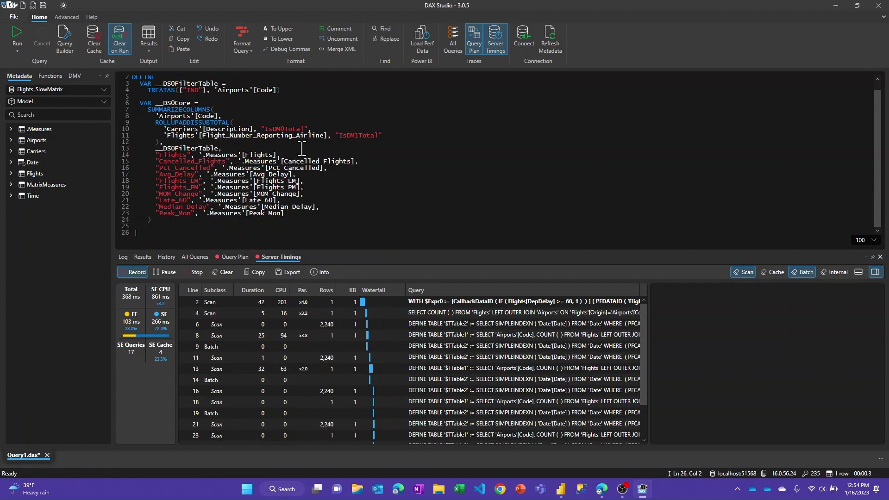
- Replace "VAR __DS0Core =" with EVALUATE and move the query's commas to the line starts with Debug Commas
click(295, 181)
drag(199, 103, 142, 101)
text(EVALUATE)
key(Return)
click(345, 167)
click(275, 50)
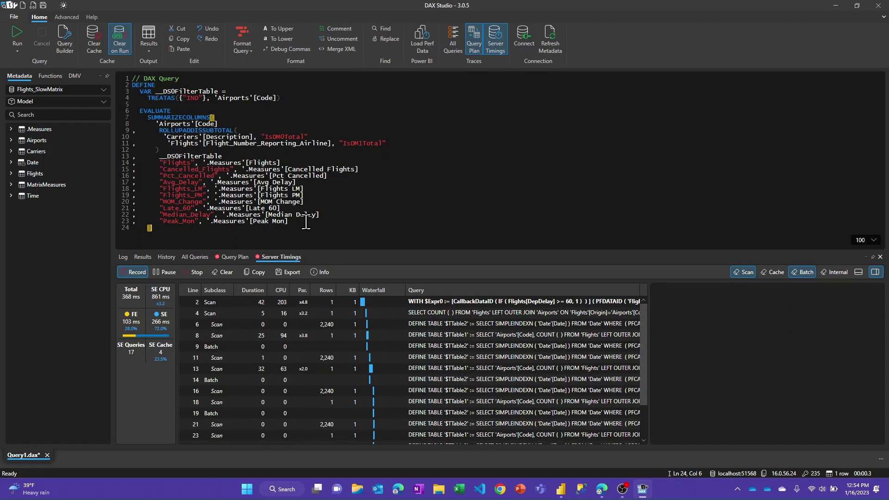
- Comment out all the measure lines from Flights through Peak_Mon and run the query
drag(306, 222, 210, 165)
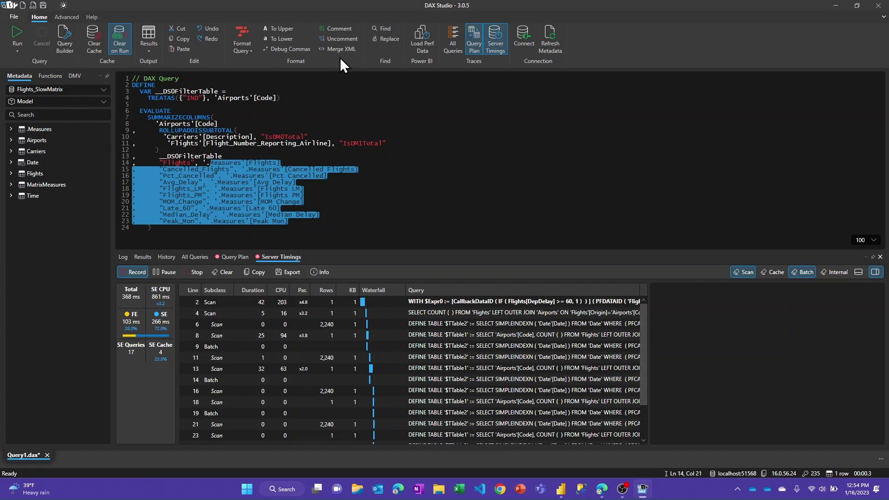
click(337, 29)
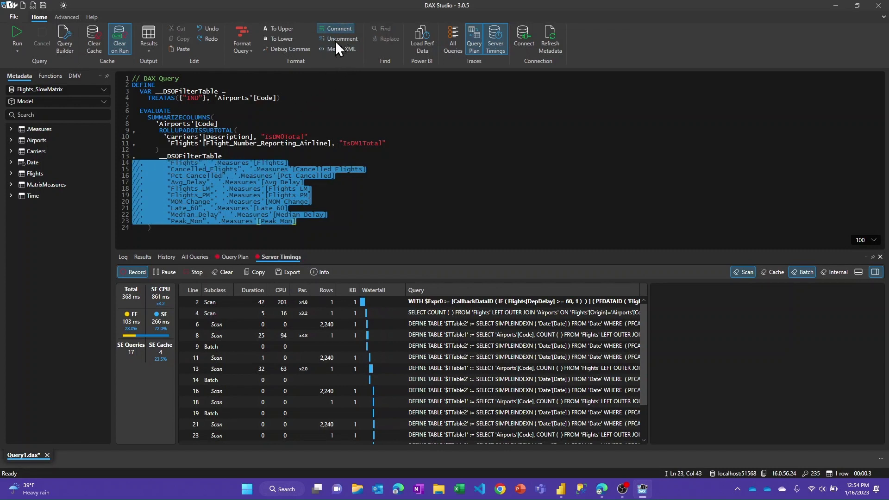
click(367, 191)
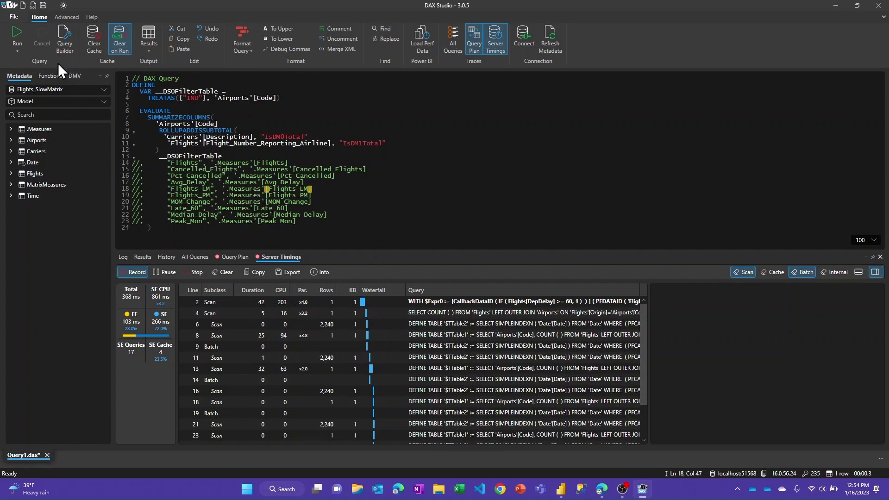
click(13, 33)
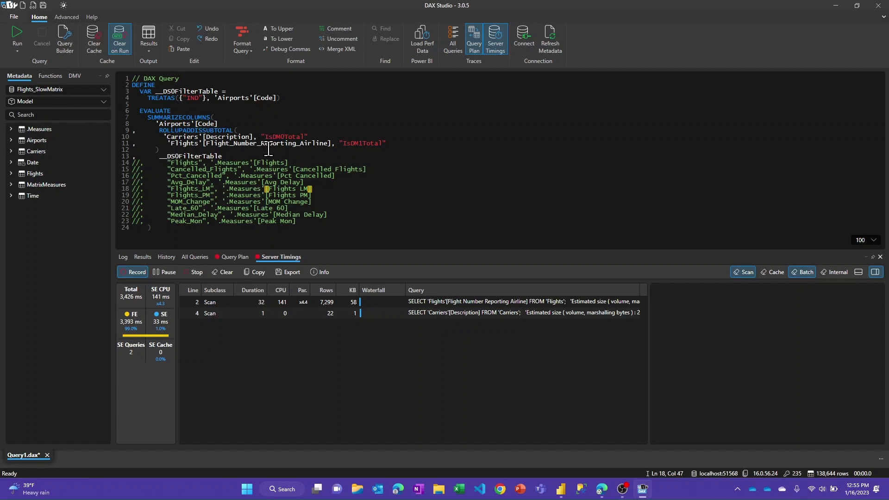
- Run the query with the Flight_Number_Reporting_Airline and __DS0FilterTable lines commented out and only the Flights measure active
click(178, 145)
click(341, 28)
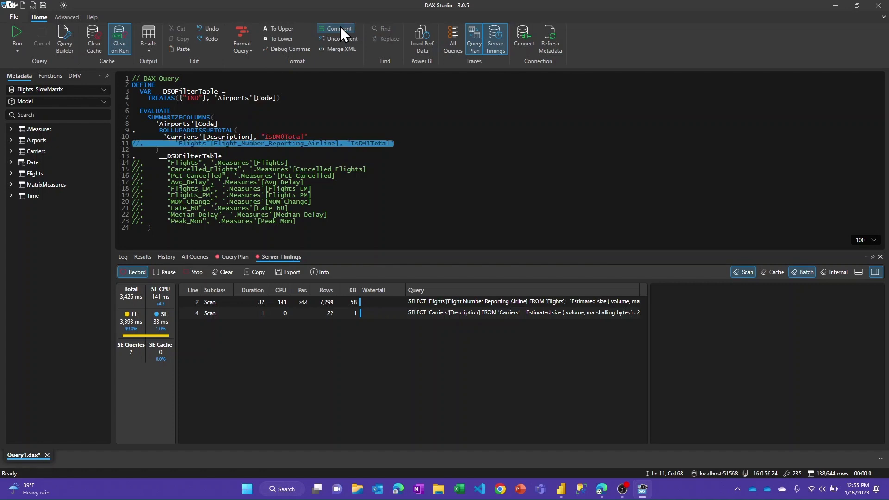
click(229, 157)
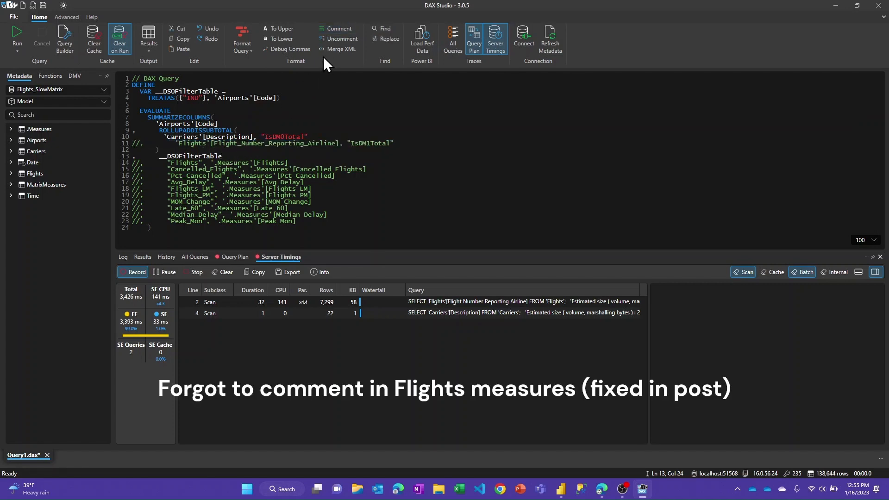
click(332, 28)
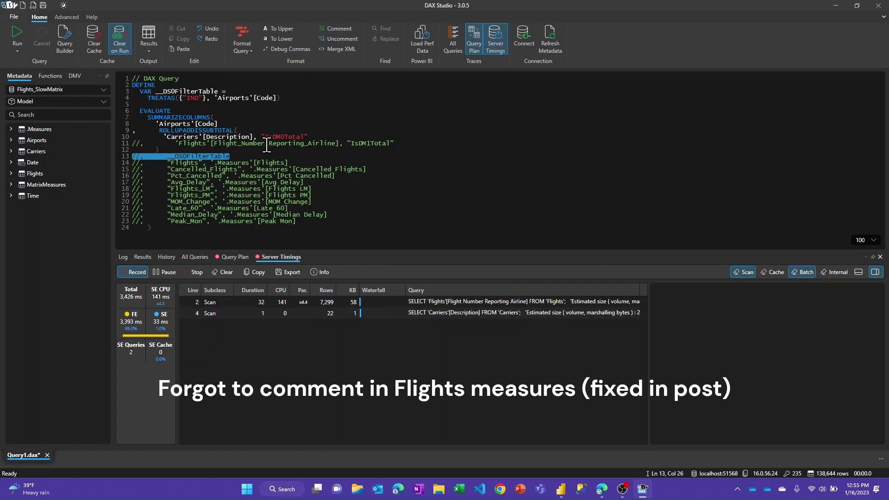
click(251, 156)
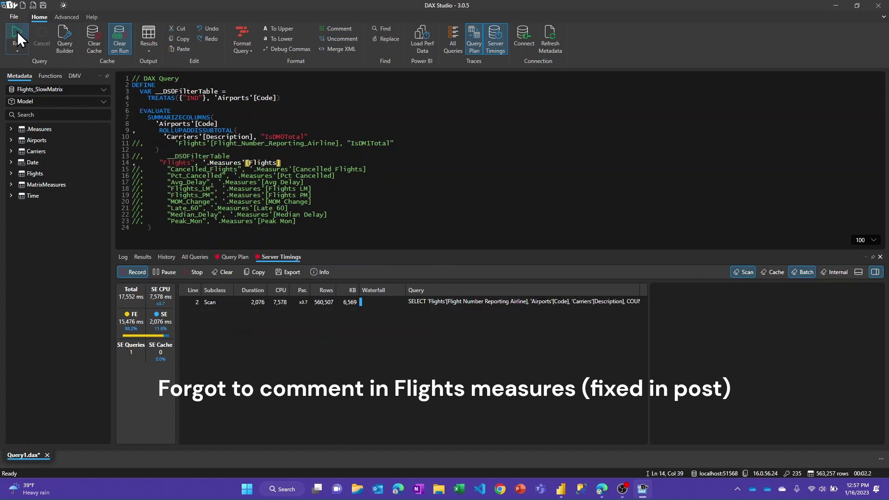
click(17, 31)
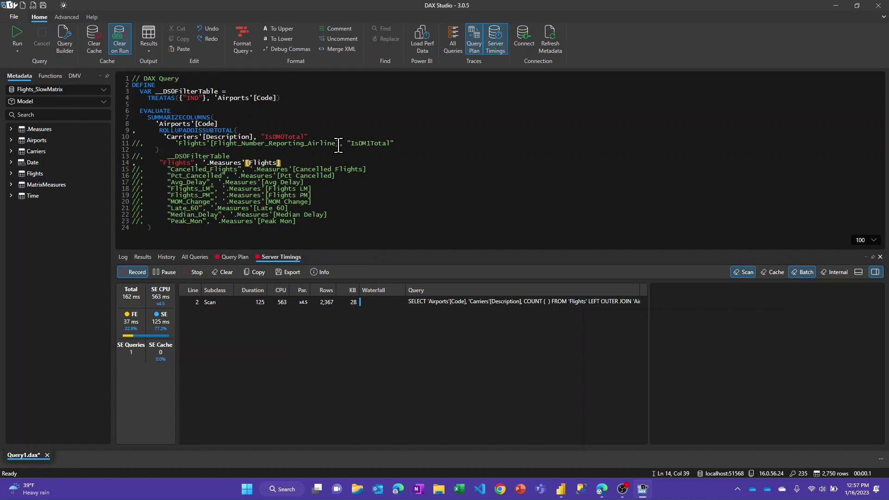
- Comment out the Flights measure line in the query
click(288, 163)
drag(335, 184, 296, 177)
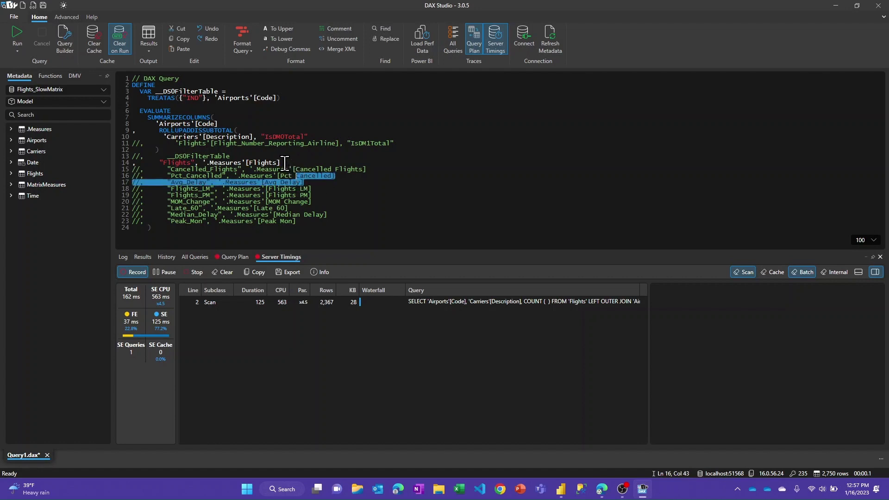
click(285, 163)
click(334, 30)
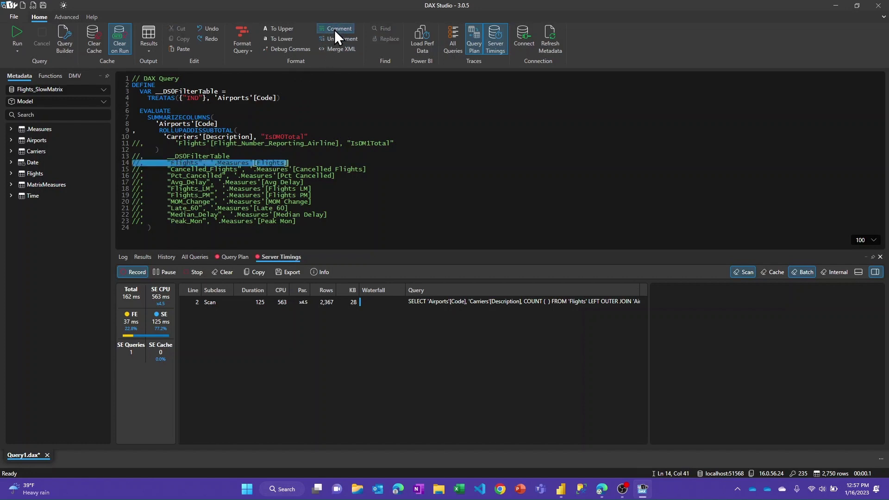
- Uncomment the Flights, Cancelled_Flights and Pct_Cancelled measure lines and run the query
click(329, 183)
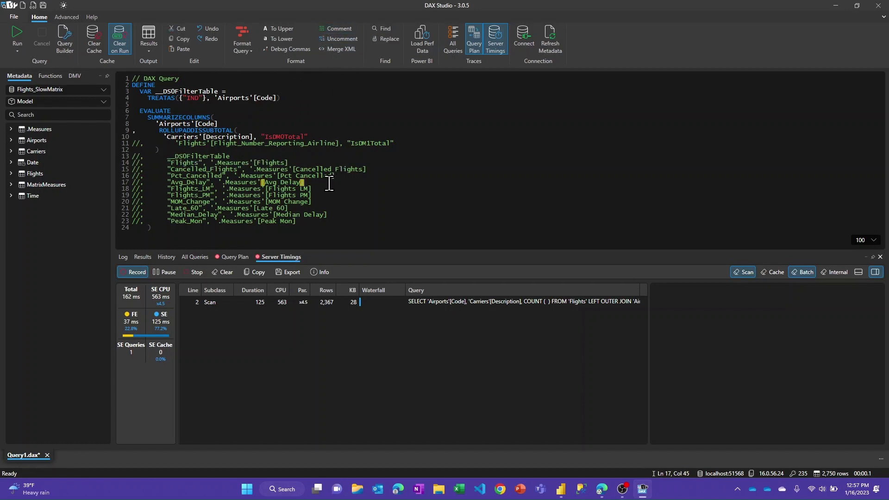
drag(375, 169, 256, 163)
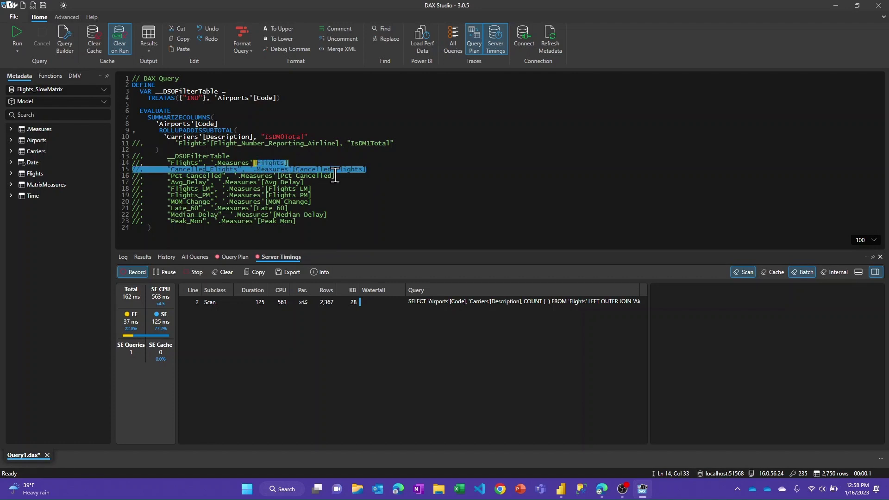
drag(335, 175, 257, 165)
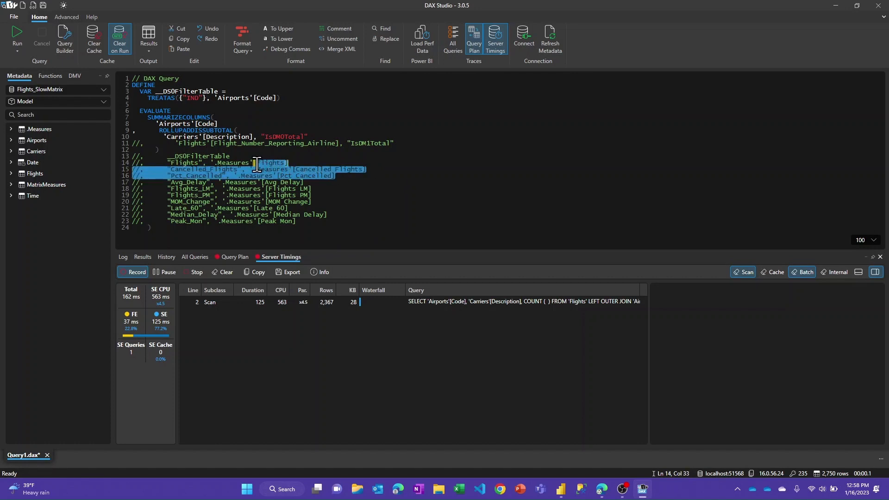
click(326, 38)
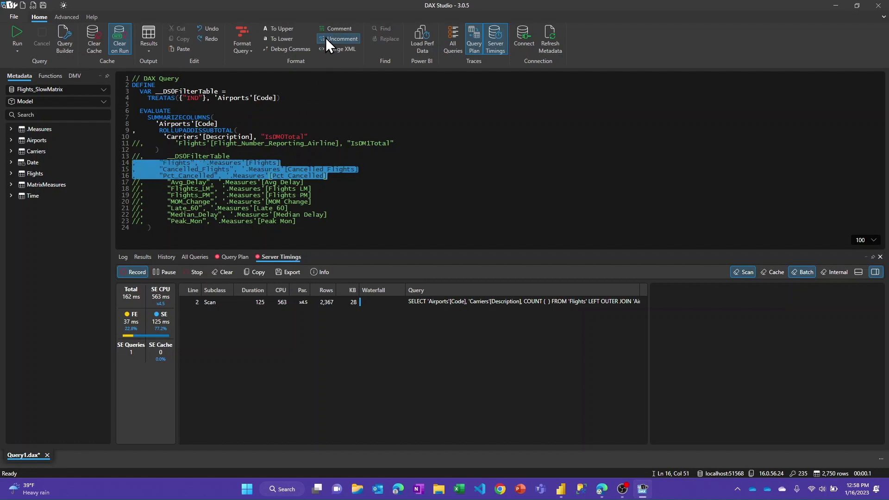
click(369, 188)
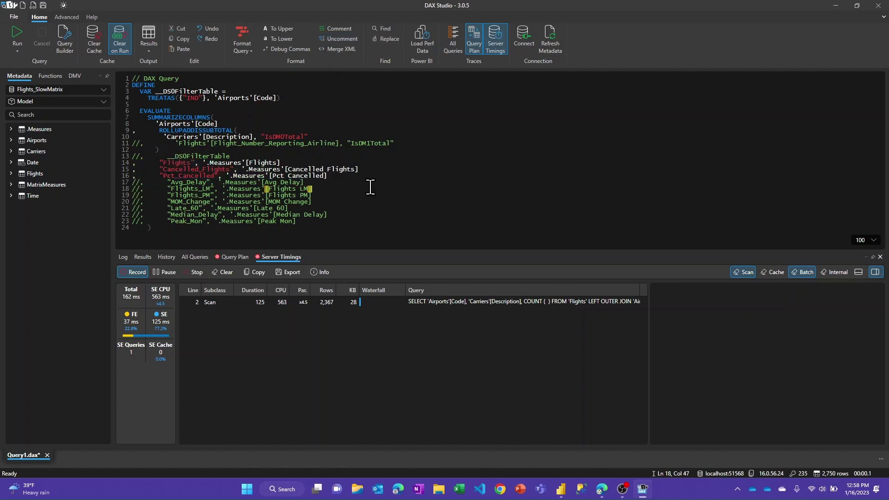
click(15, 29)
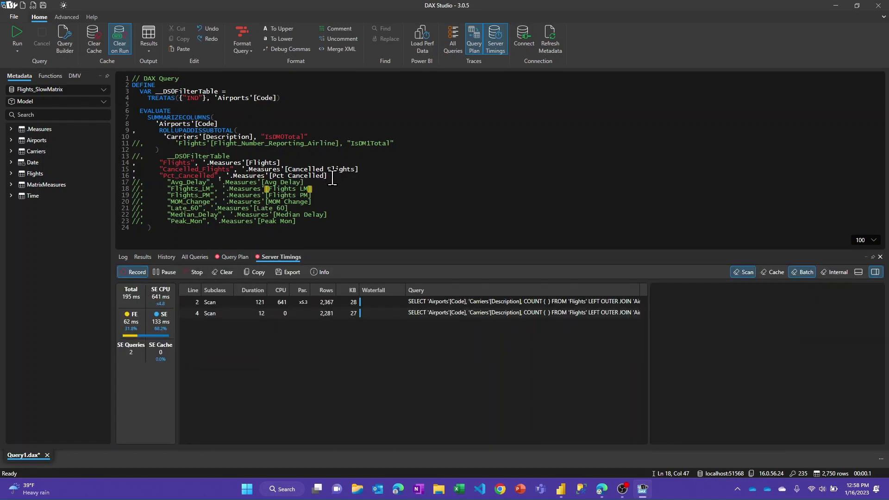
- Run the query with only the Avg_Delay, Flights_LM, Flights_PM and MOM_Change measure lines active, commenting out Flights through Pct_Cancelled
drag(327, 176, 261, 163)
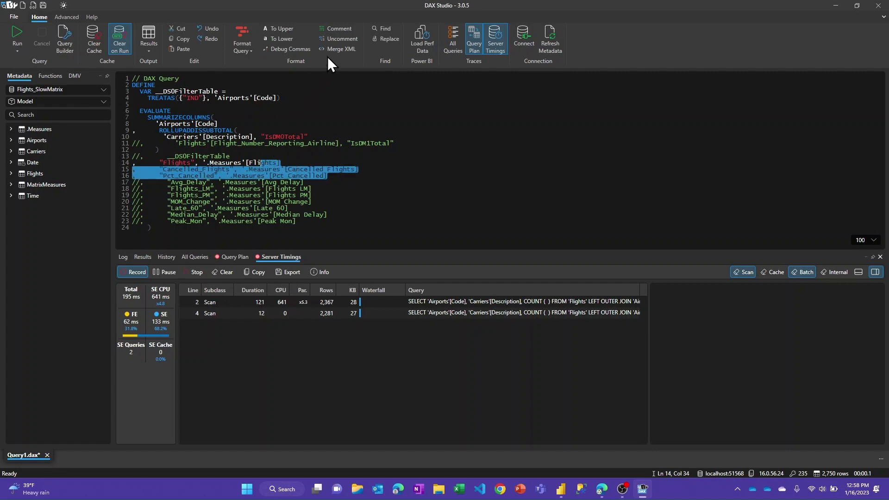
click(332, 28)
drag(308, 202, 291, 185)
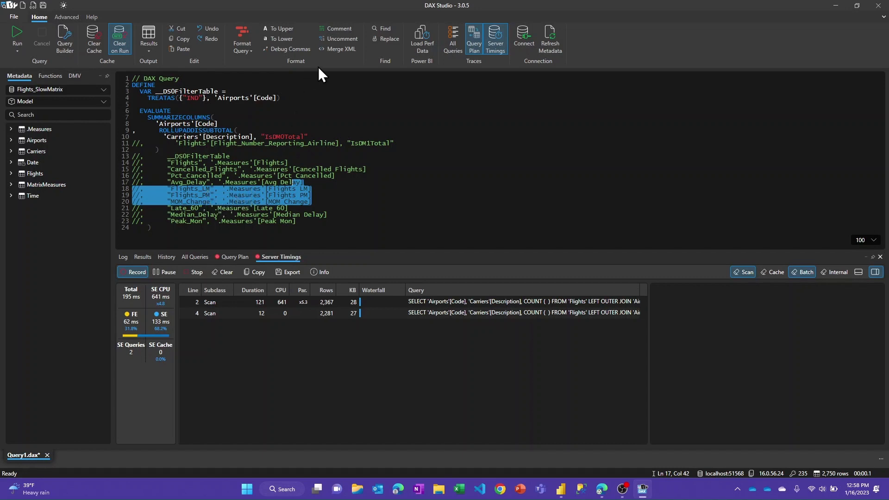
click(332, 40)
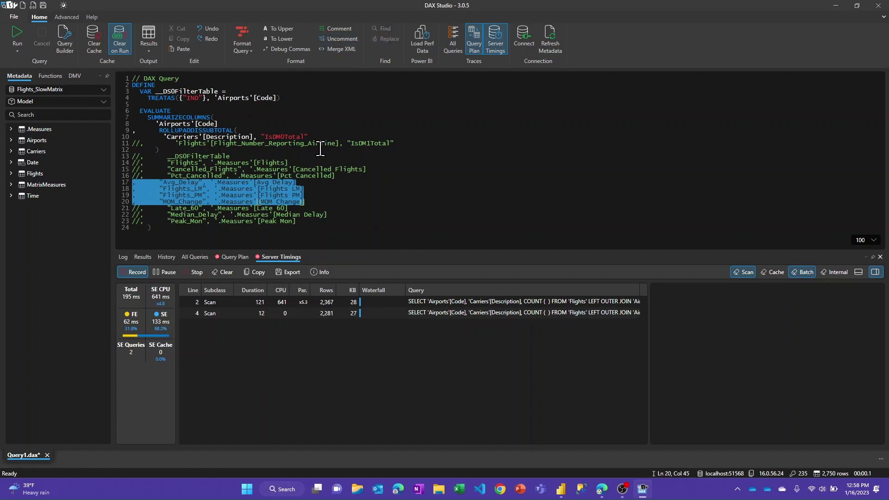
click(327, 200)
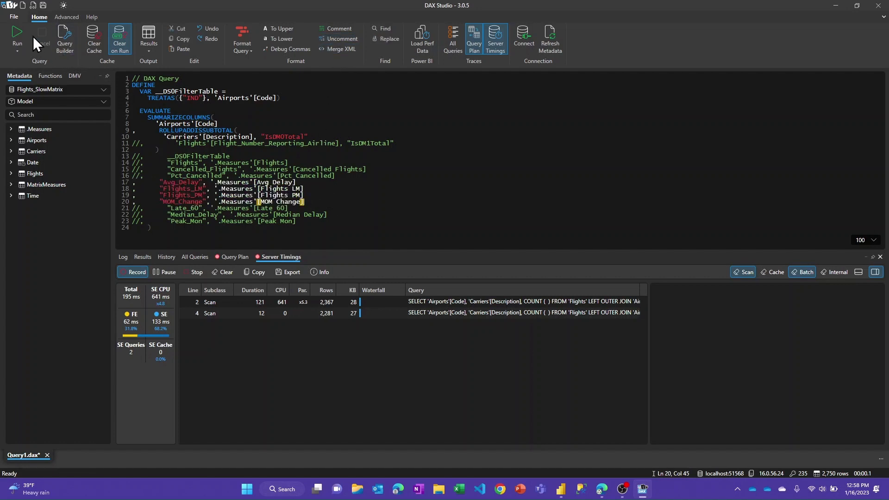
click(18, 31)
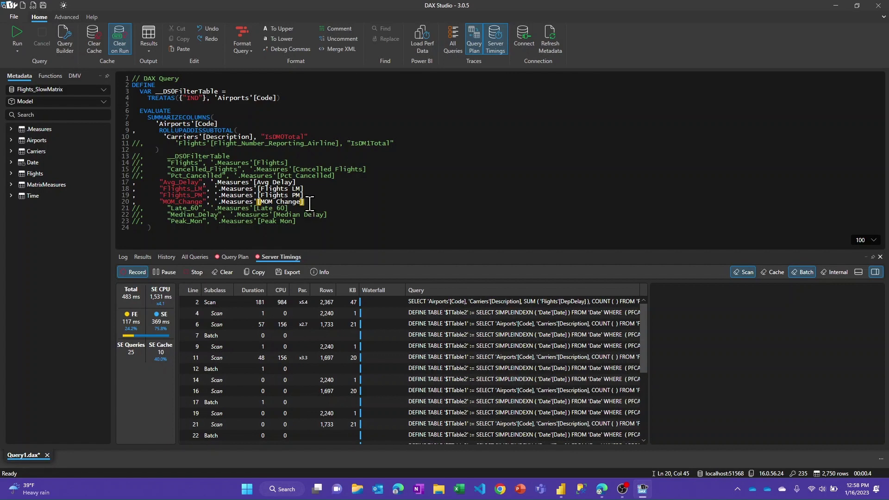
- Comment out the Avg_Delay through MOM_Change lines and run the query with only the Late_60 measure active
drag(306, 202, 287, 183)
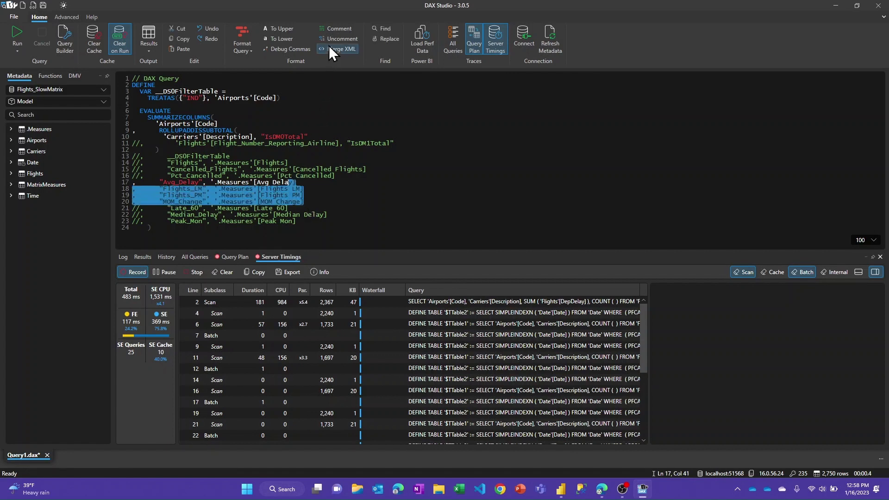
click(335, 29)
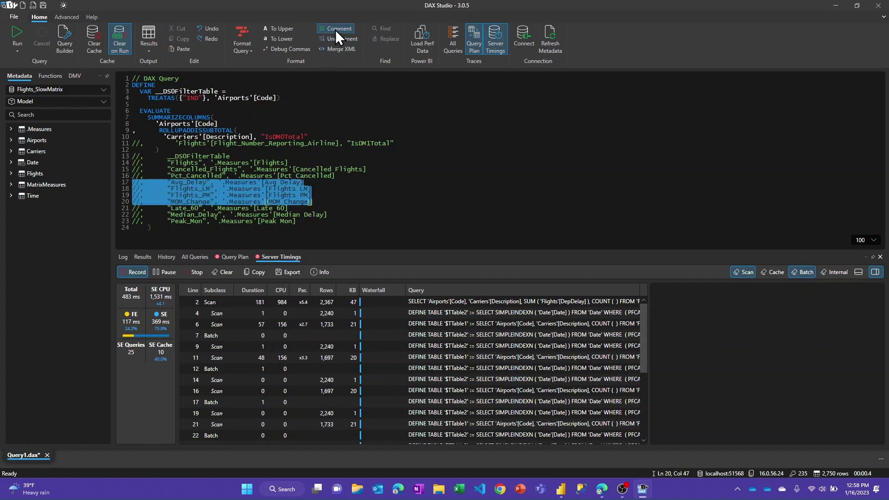
click(308, 213)
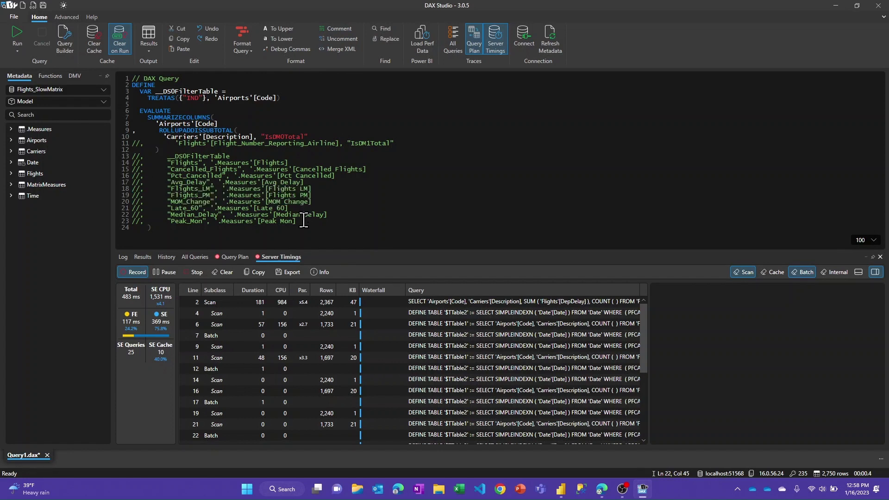
click(301, 208)
click(334, 38)
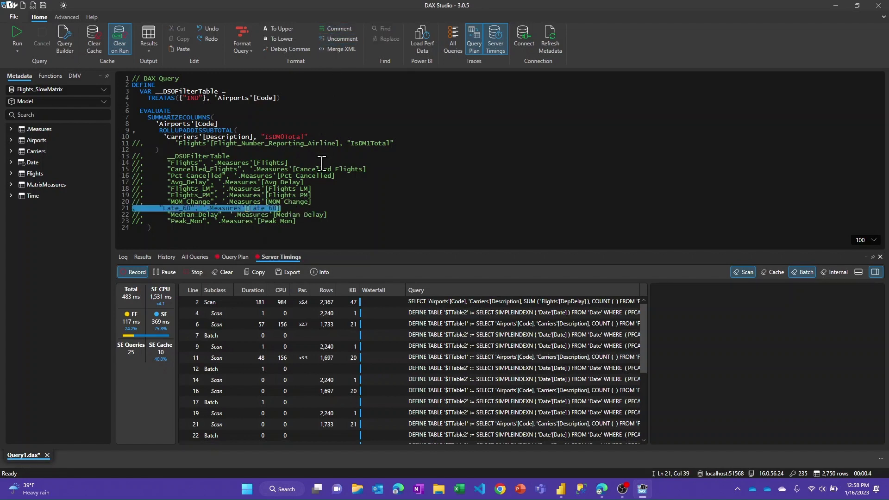
click(313, 208)
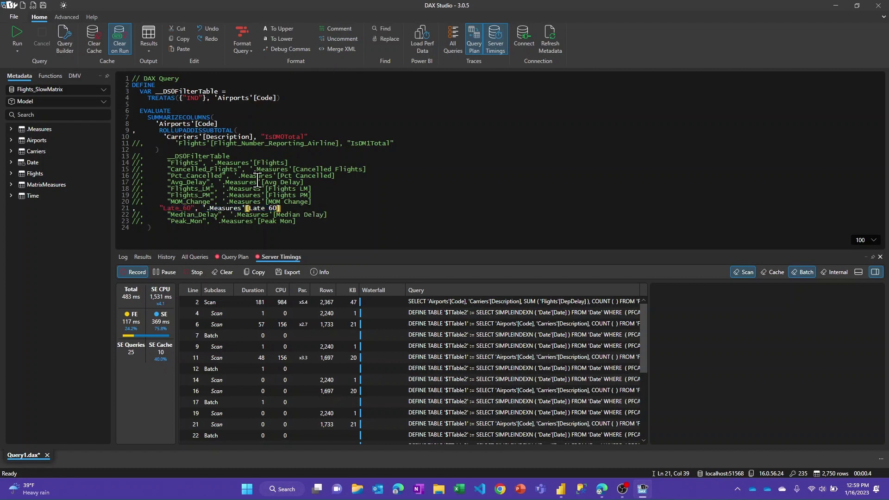
click(20, 32)
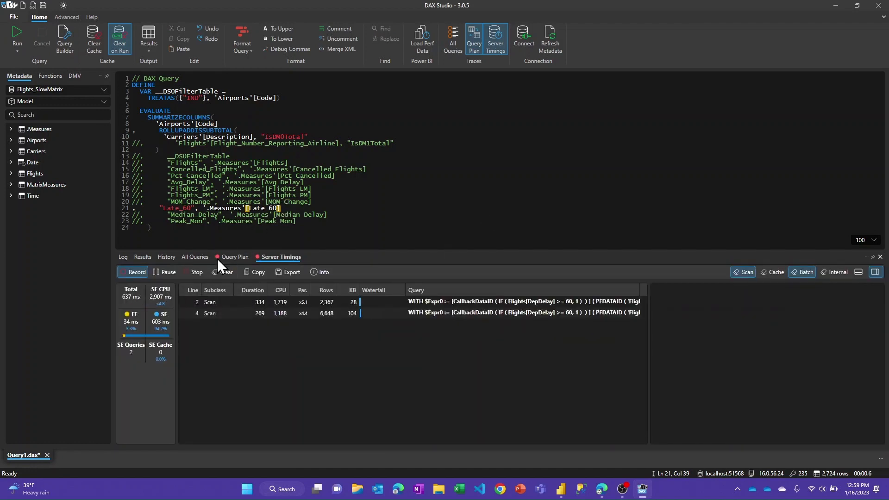
- Comment out the Late_60 line and run the query with only the Peak_Mon measure active
click(286, 209)
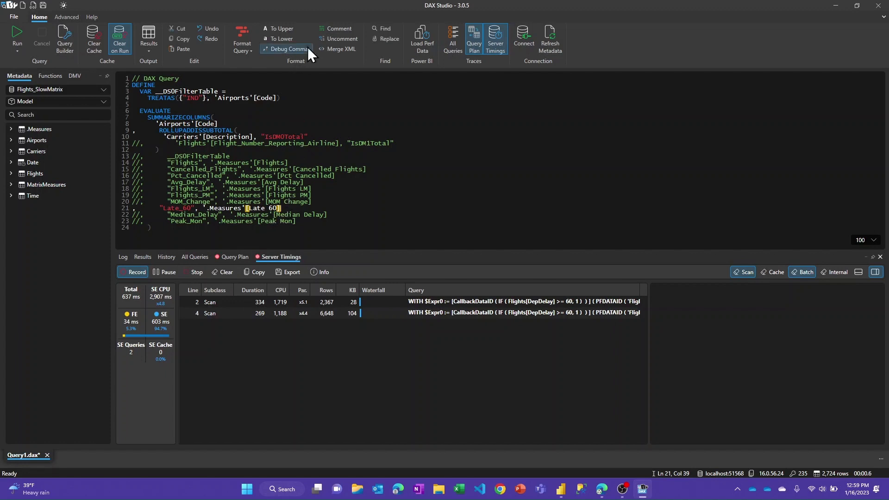
click(332, 30)
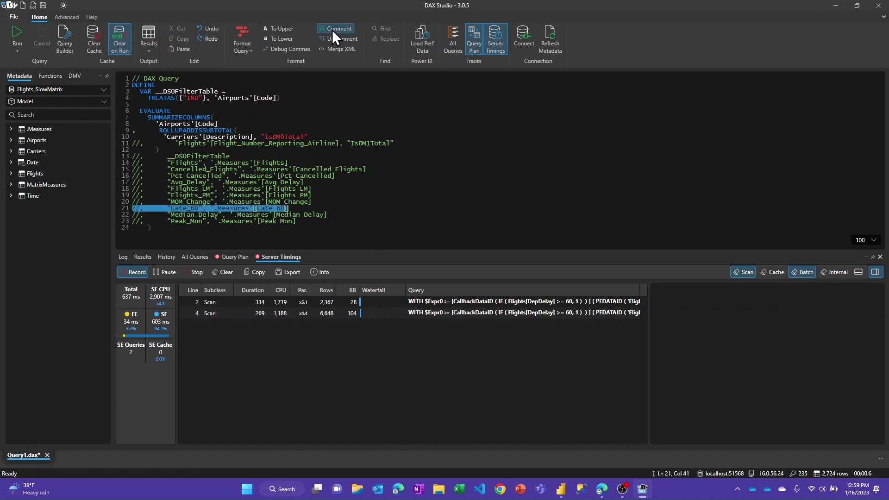
click(332, 214)
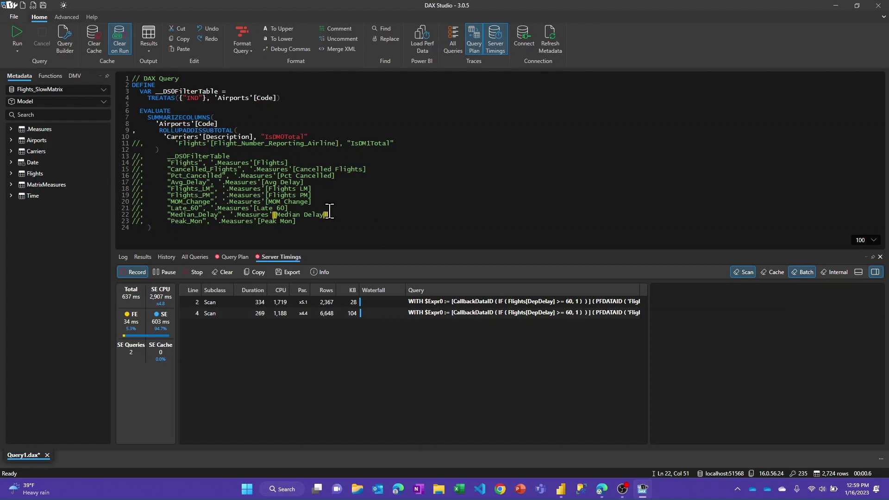
click(312, 223)
click(334, 38)
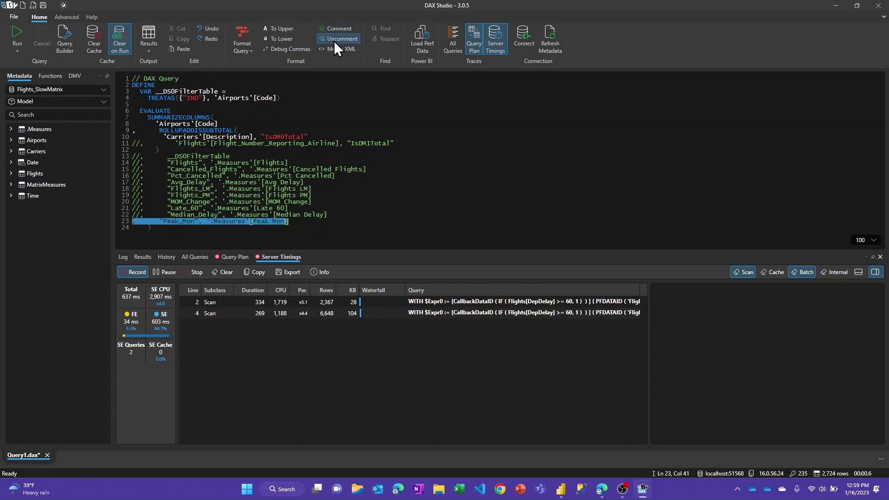
click(333, 208)
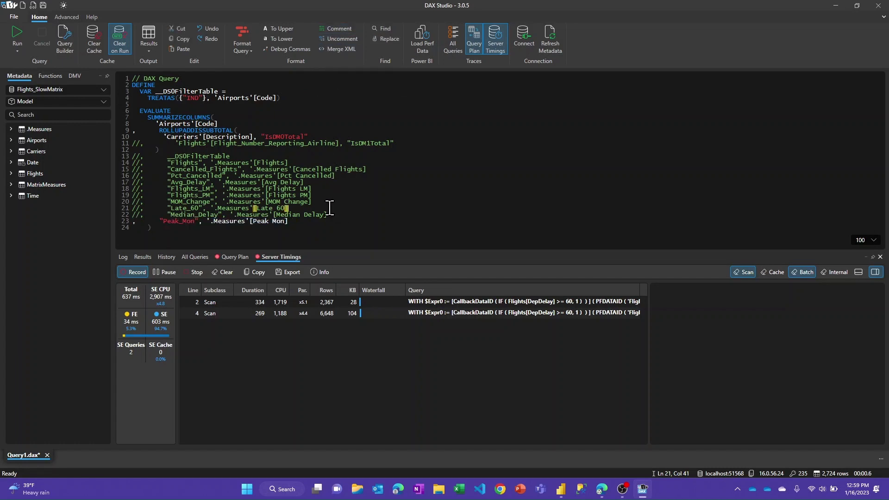
click(16, 30)
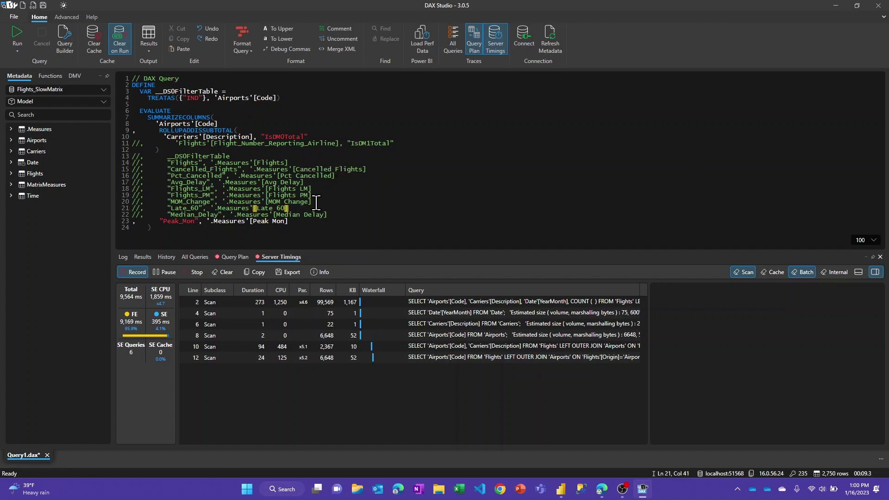
- Run the query with the Flights through Late_60 measures active, keeping the __DS0FilterTable, Median_Delay and Peak_Mon lines commented out
click(302, 221)
click(337, 29)
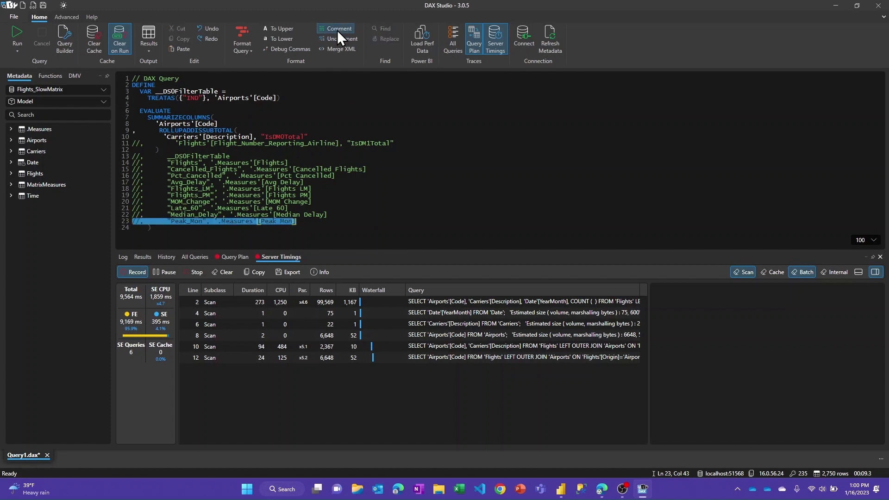
click(297, 209)
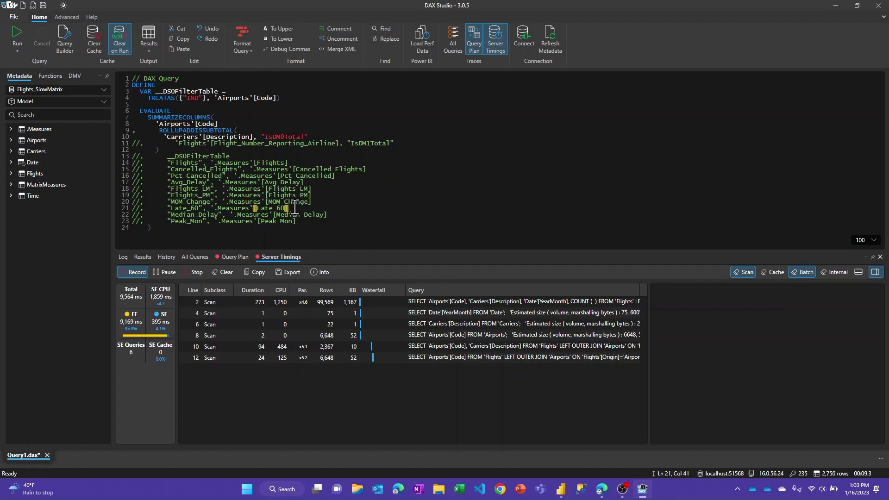
drag(295, 207, 265, 158)
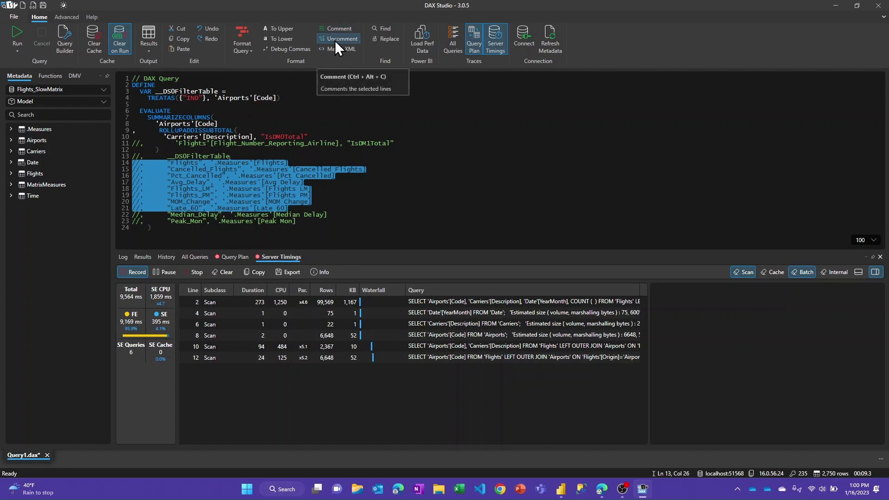
click(335, 40)
click(268, 163)
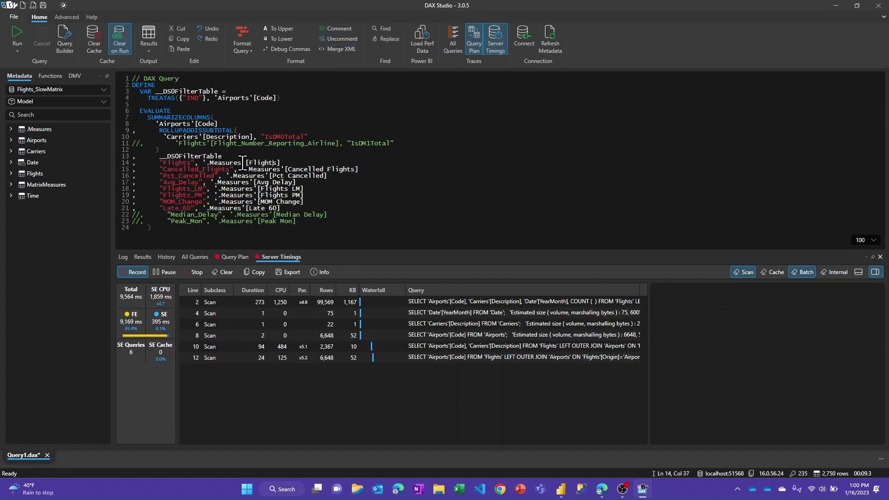
click(236, 157)
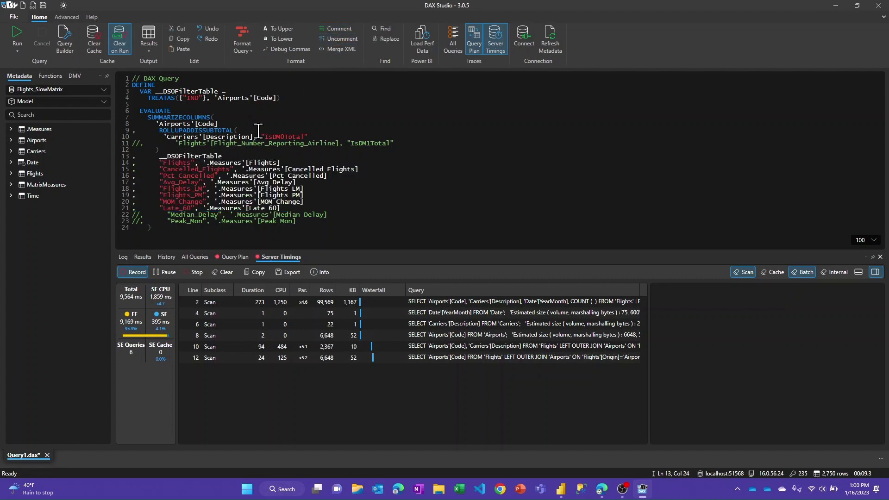
click(324, 27)
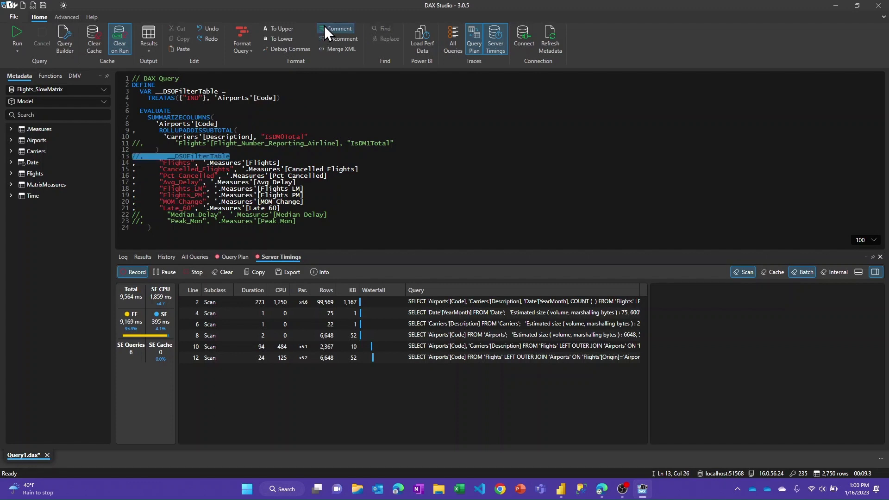
click(302, 163)
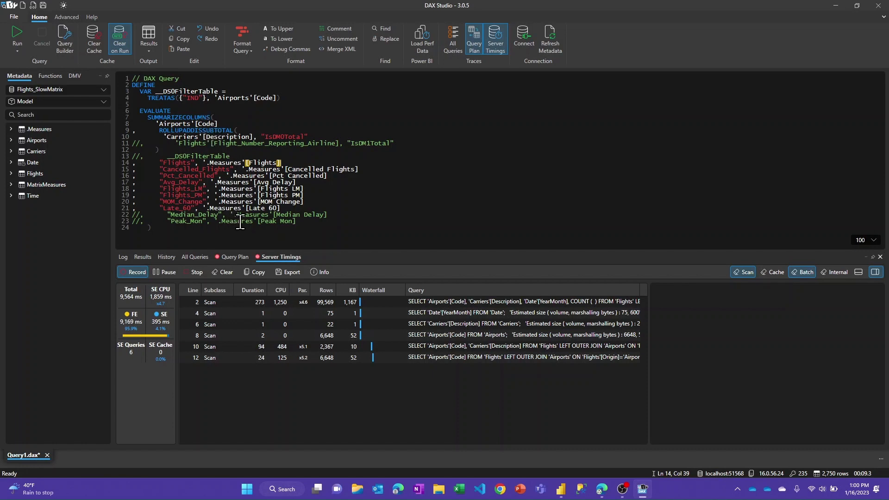
click(14, 33)
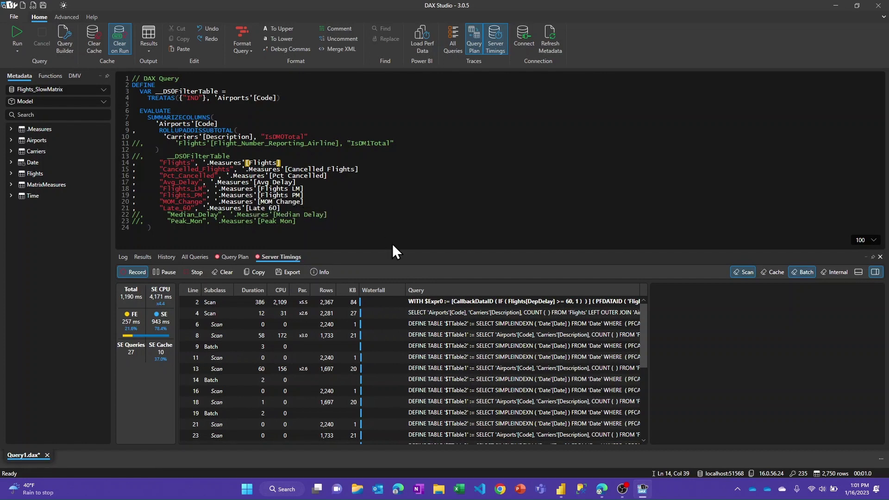
- Switch to Power BI Desktop and remove Flight_Number_Reporting_Airline, Median Delay and Peak Mon from the slow matrix
click(561, 489)
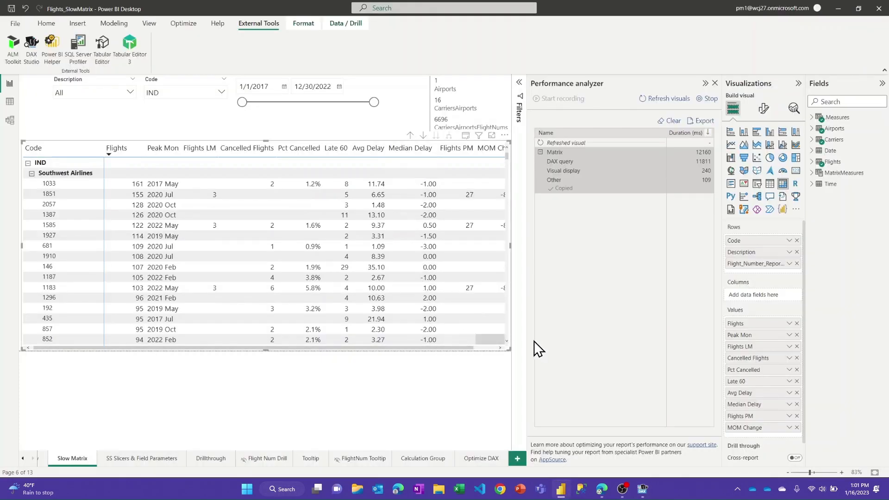
click(796, 263)
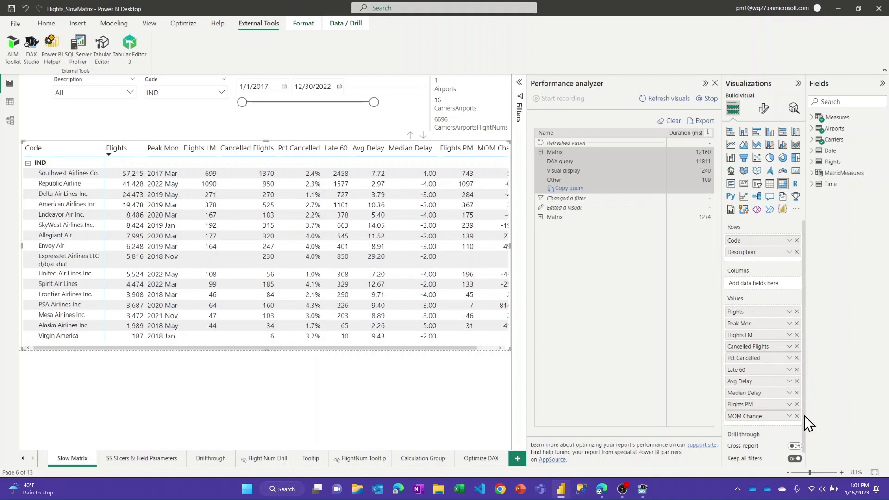
click(796, 392)
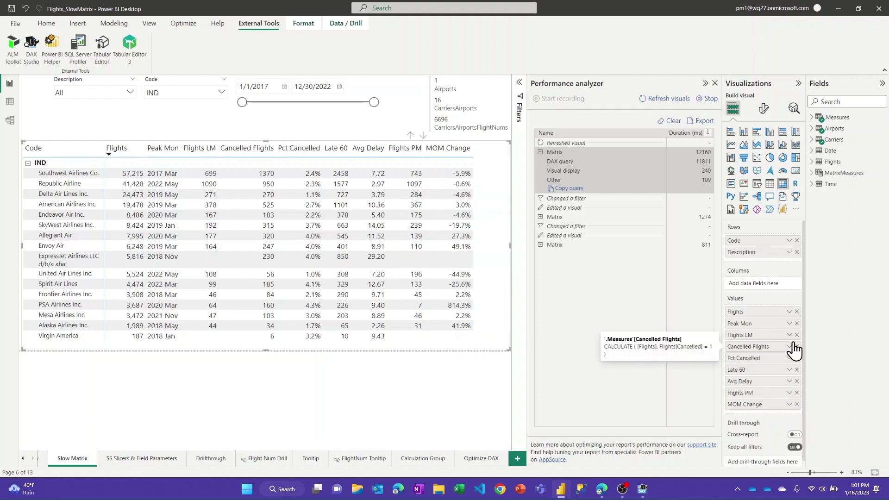
click(796, 323)
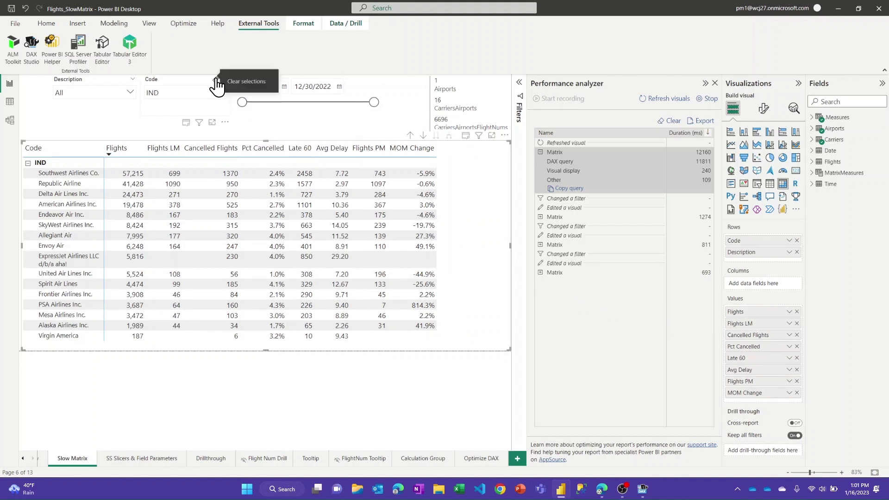
- Clear the Code slicer's airport selection and expand the latest Matrix entry in the recorded performance results
click(216, 86)
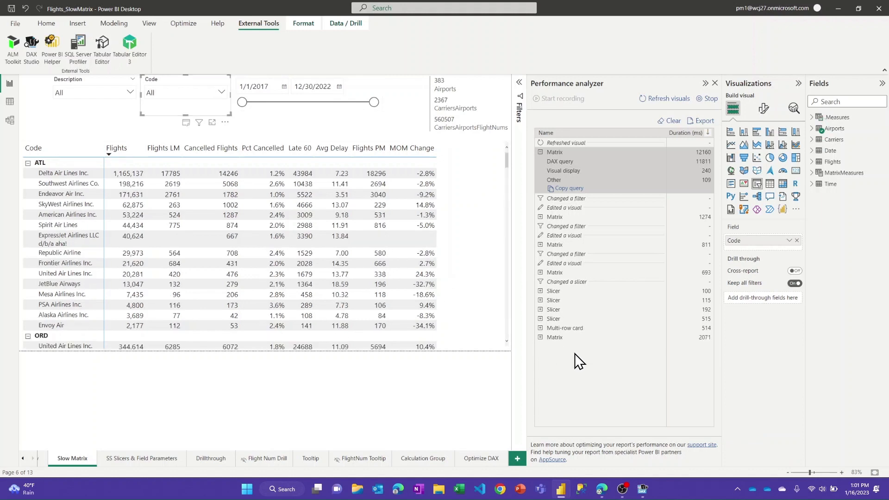
click(540, 338)
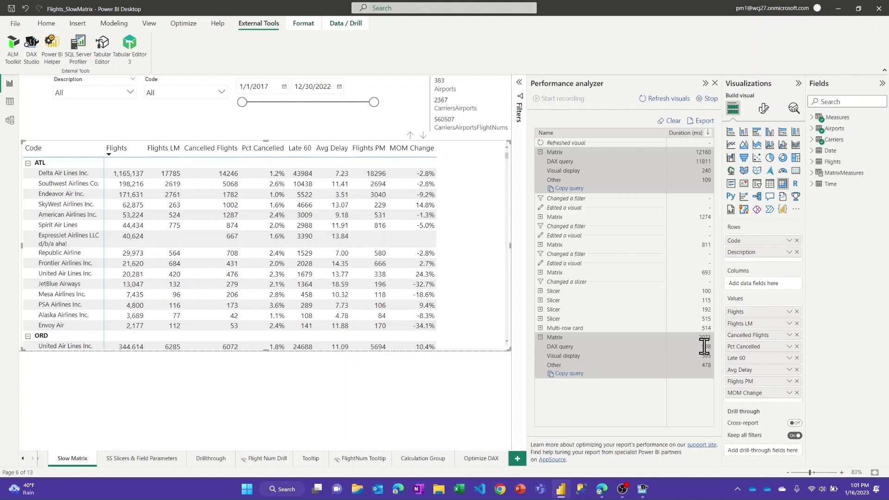